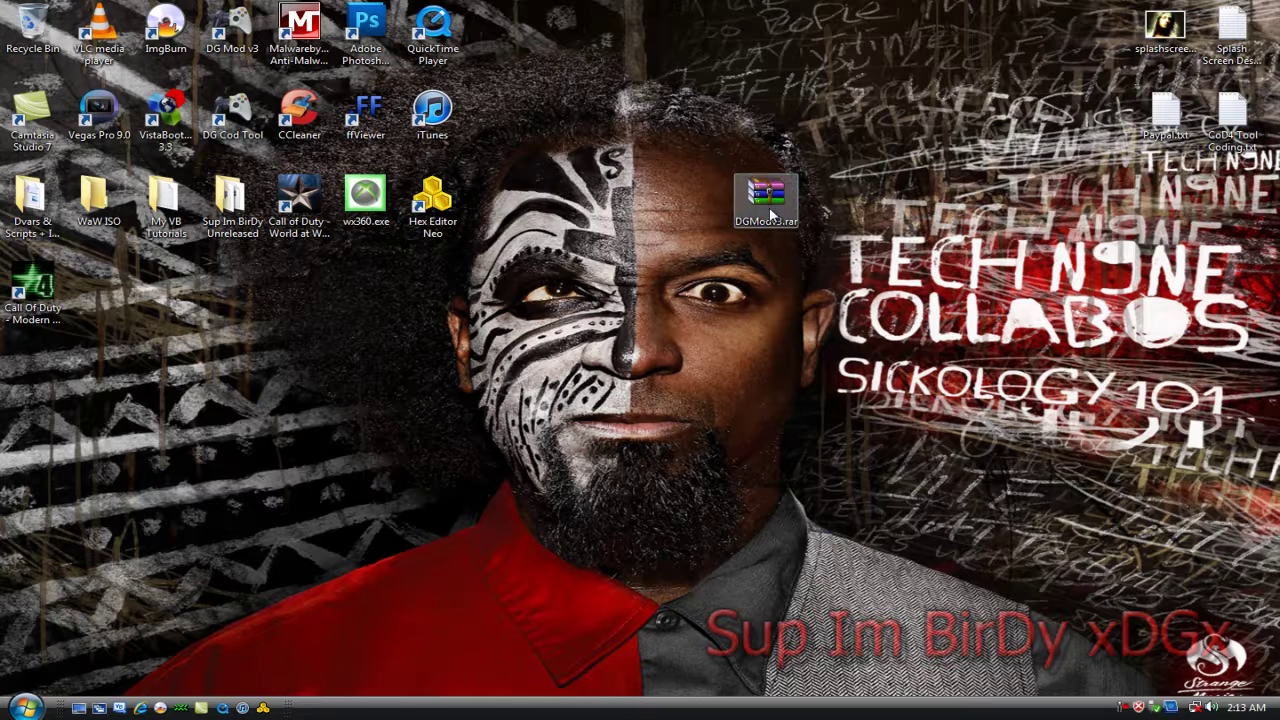
Open DGModv3.rar in WinRAR, dismiss the licence reminder, and look over DG Mod v3.exe and the DG Mod folder.
double_click(776, 204)
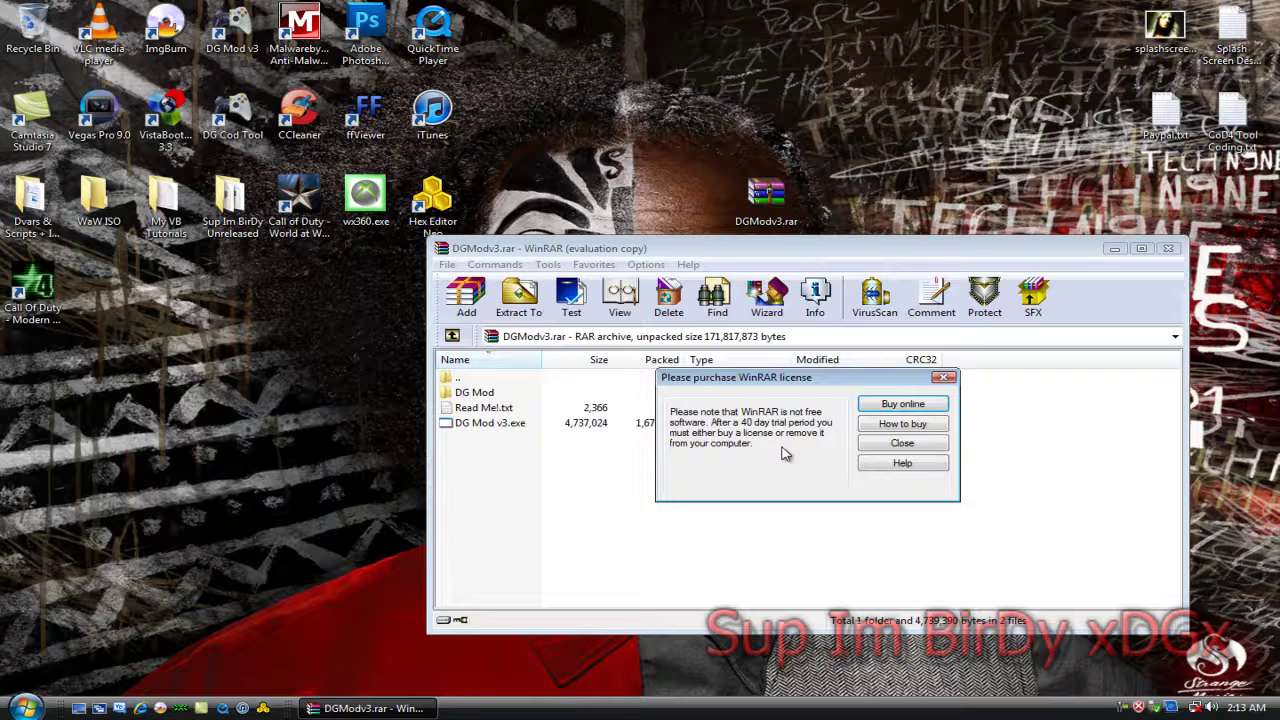
left_click(886, 444)
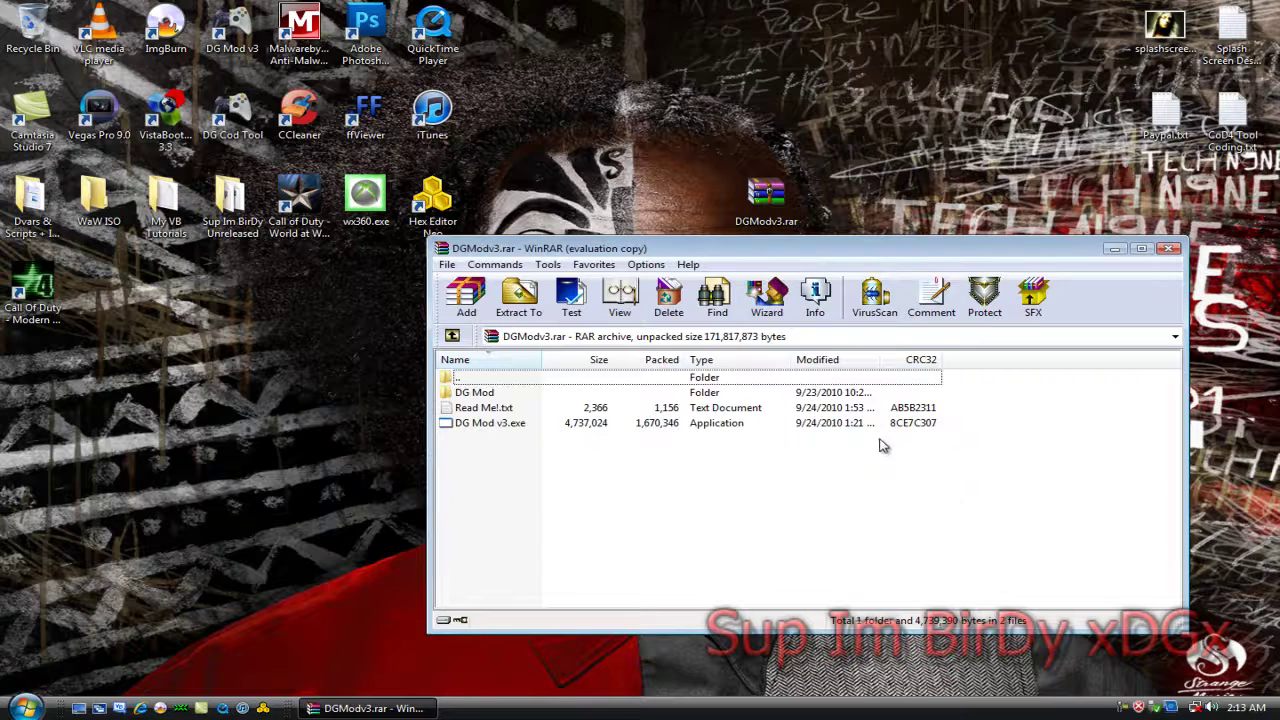
left_click(512, 425)
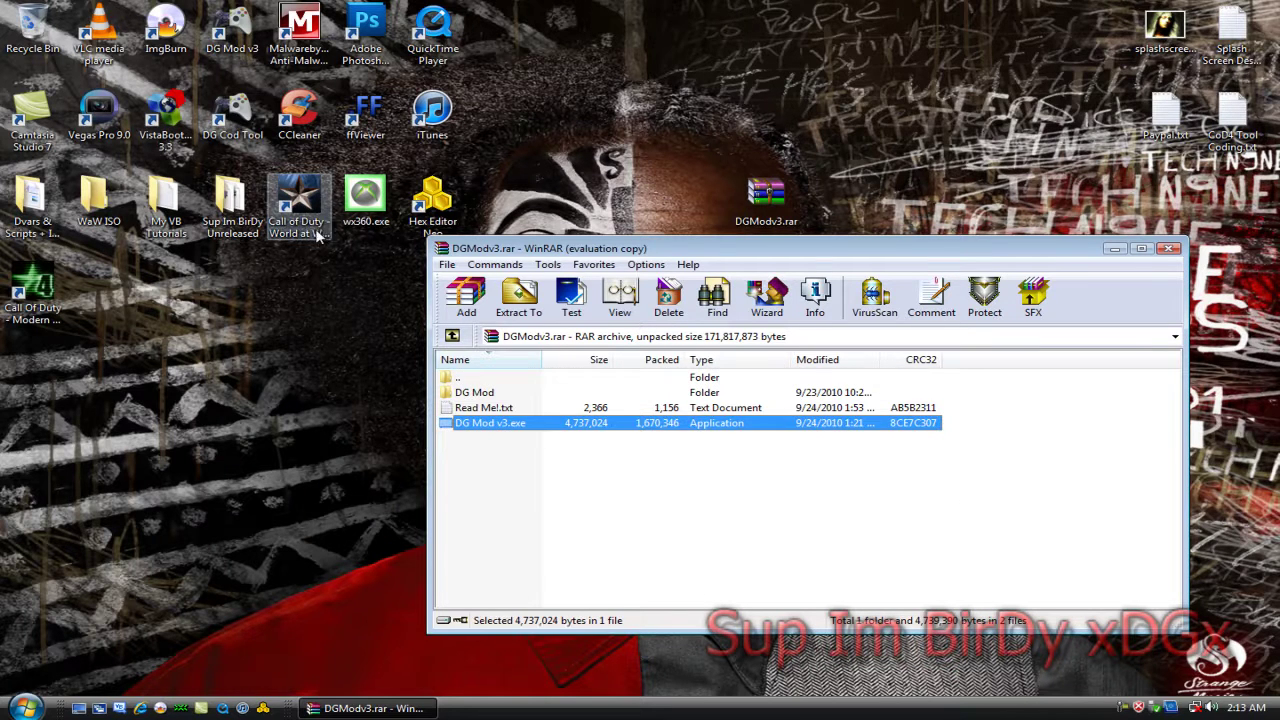
left_click(230, 30)
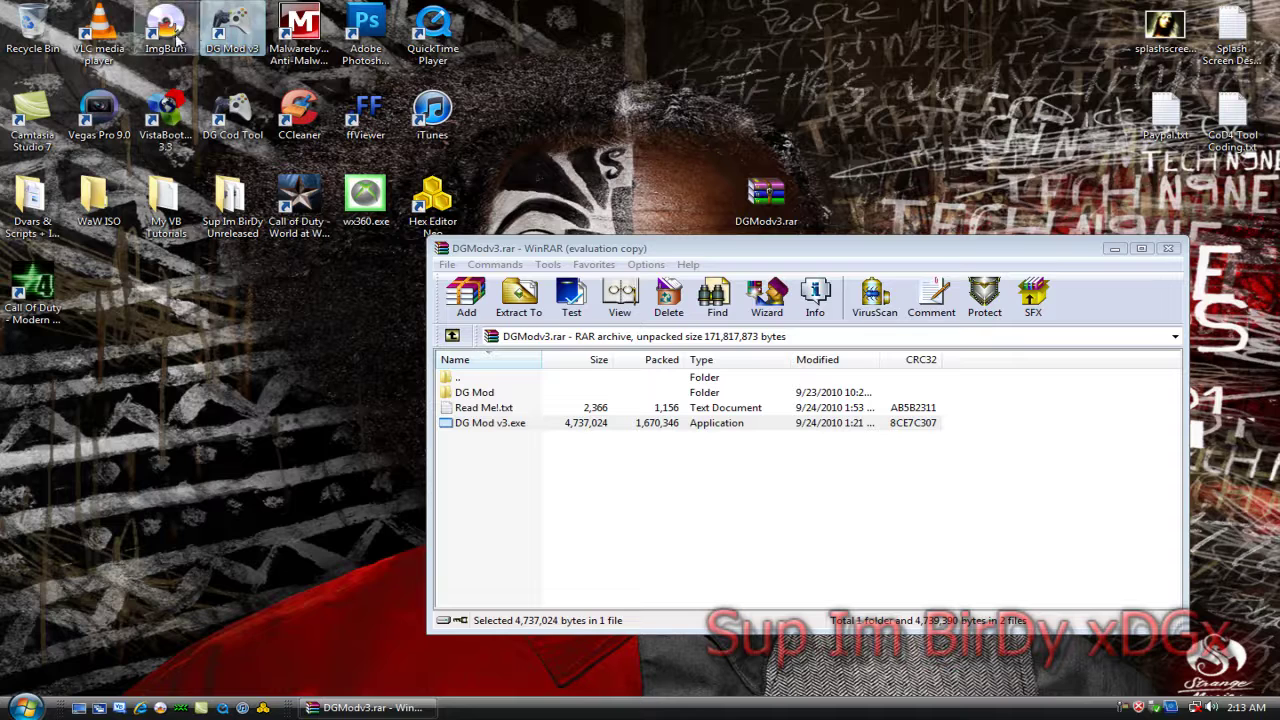
left_click(482, 393)
Browse from Computer through Local Disk (C:) into Program Files, then close the Explorer window.
left_click(24, 707)
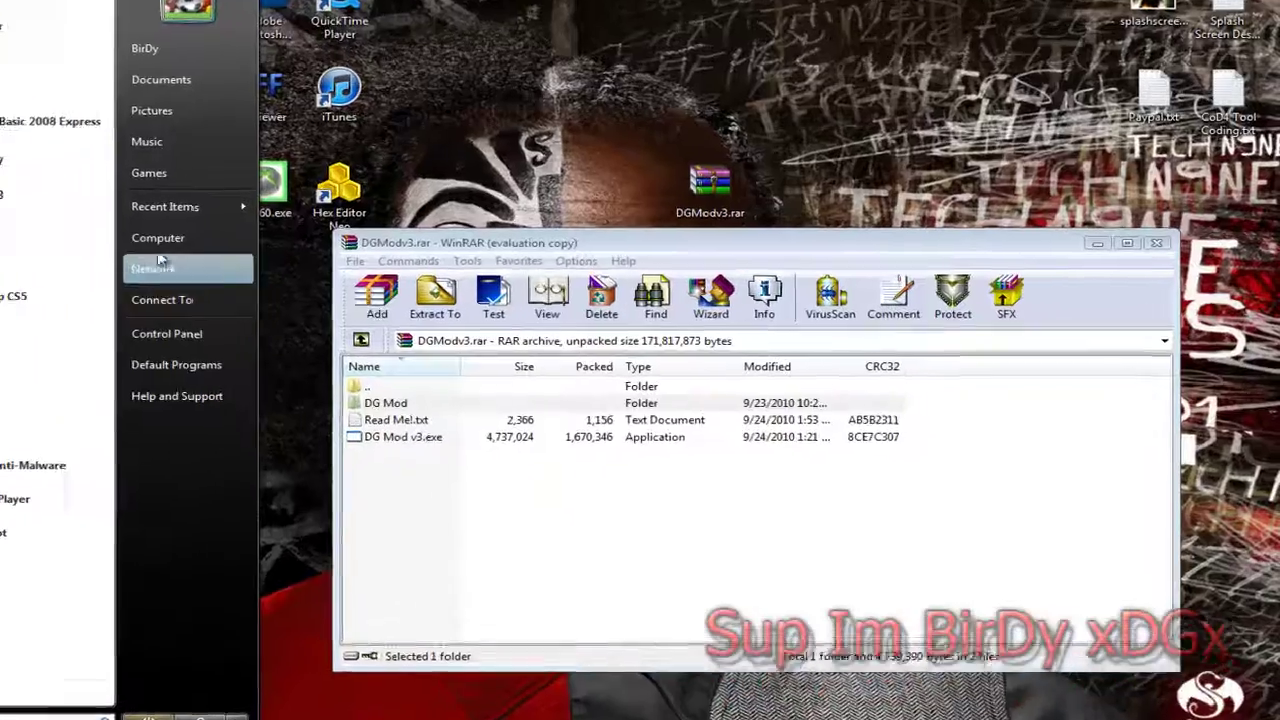
left_click(269, 243)
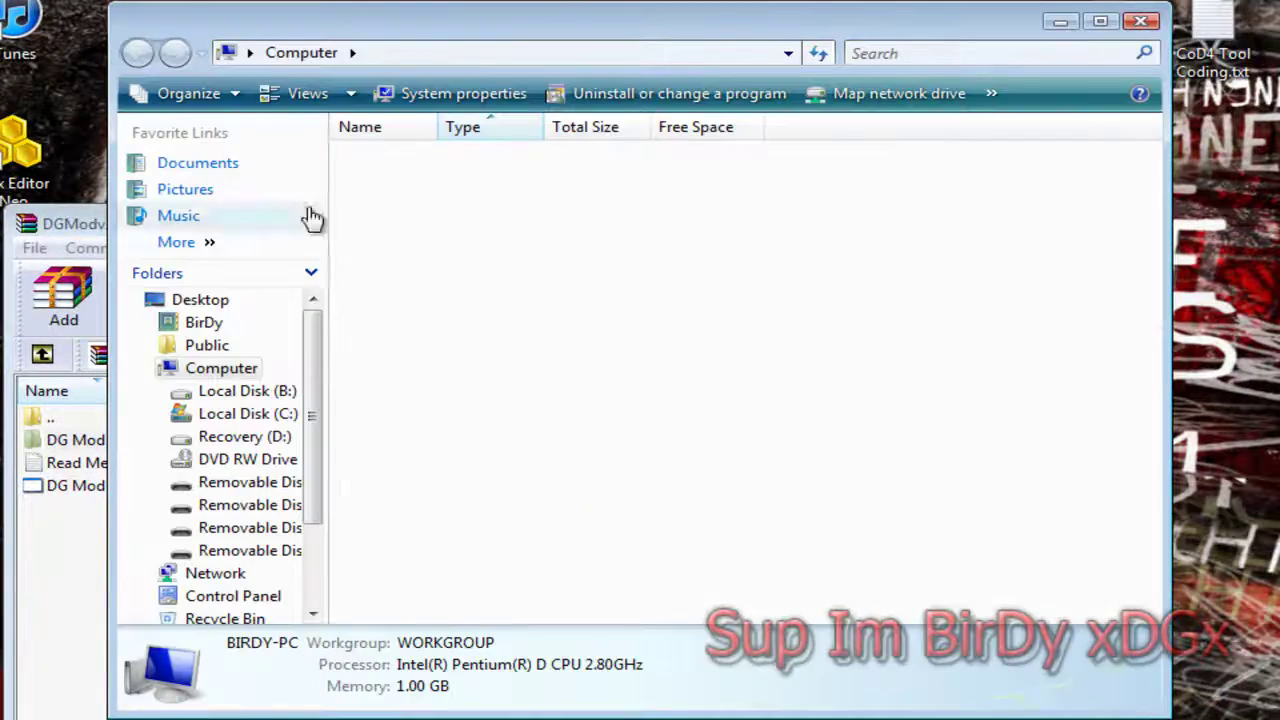
double_click(754, 214)
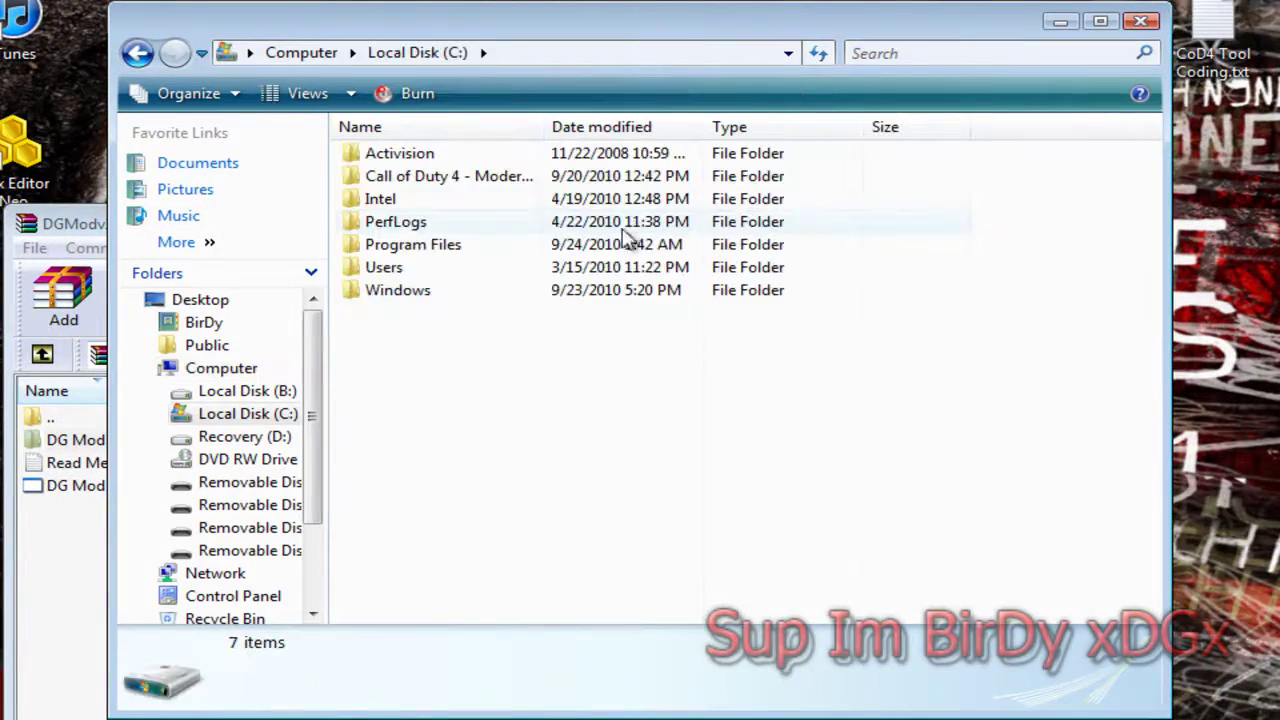
double_click(447, 250)
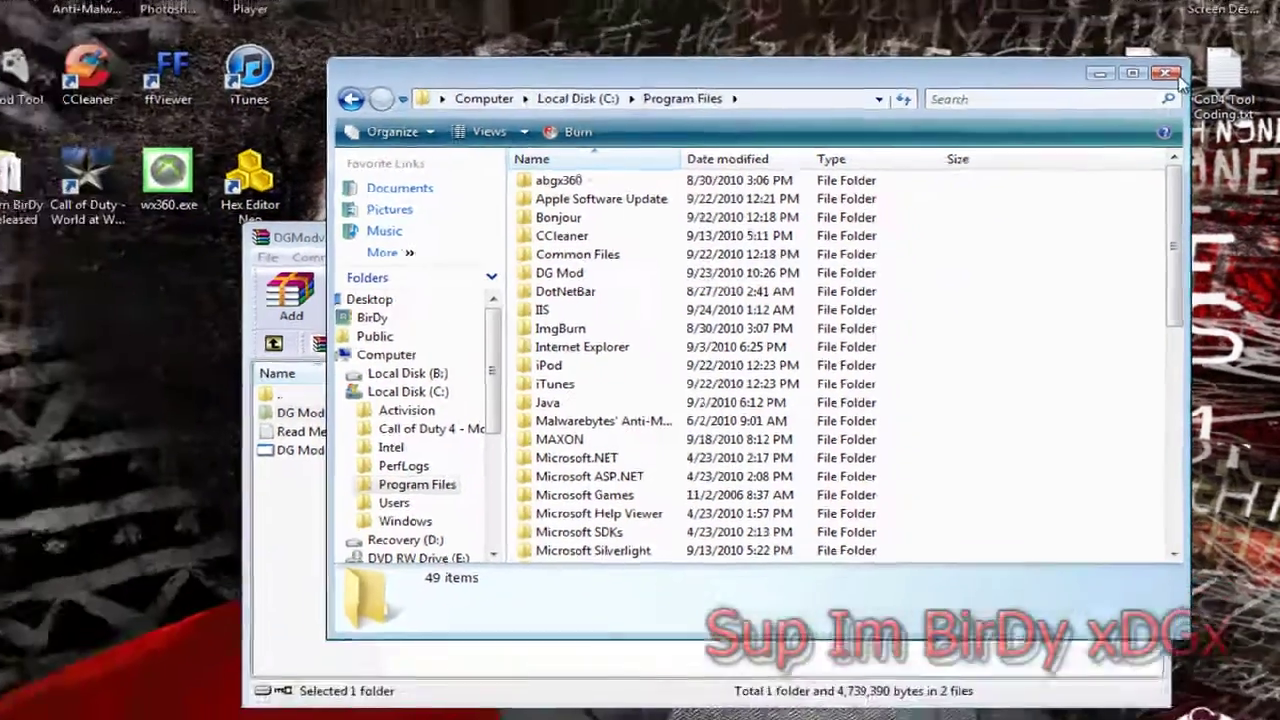
left_click(1168, 74)
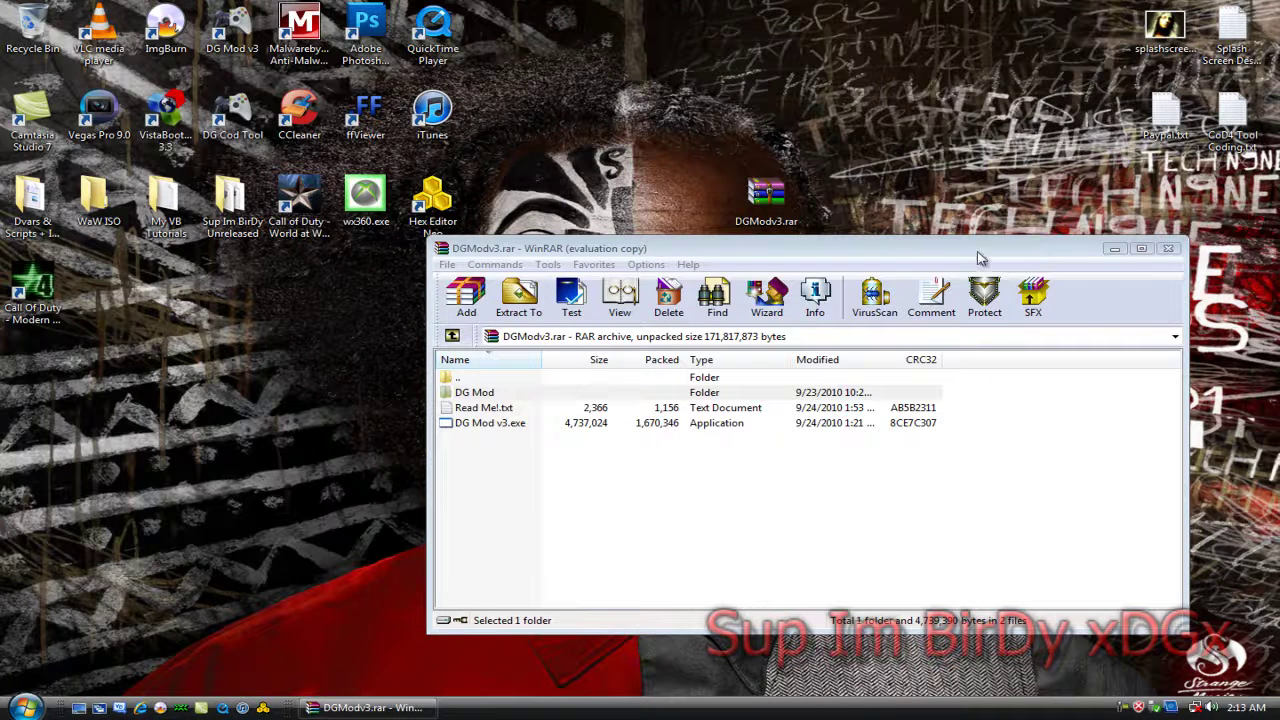
Bring the WinRAR window forward and close the DGModv3.rar archive.
left_click(765, 550)
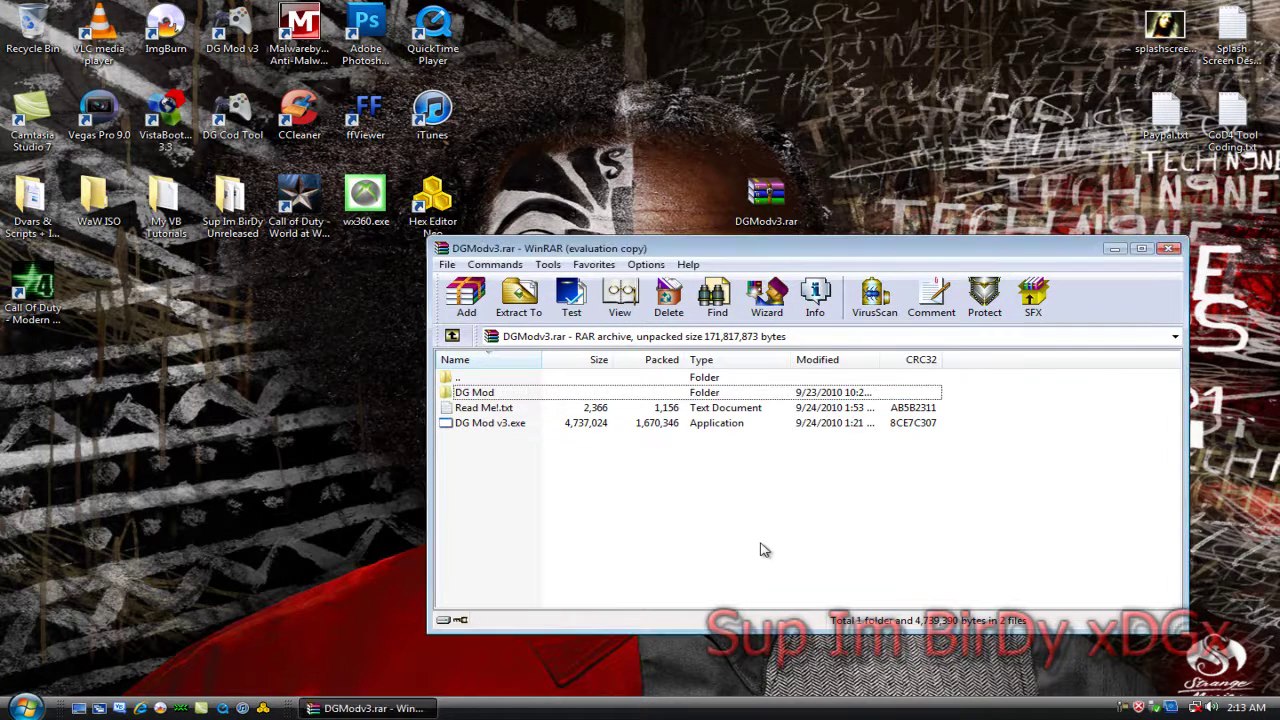
left_click(1169, 248)
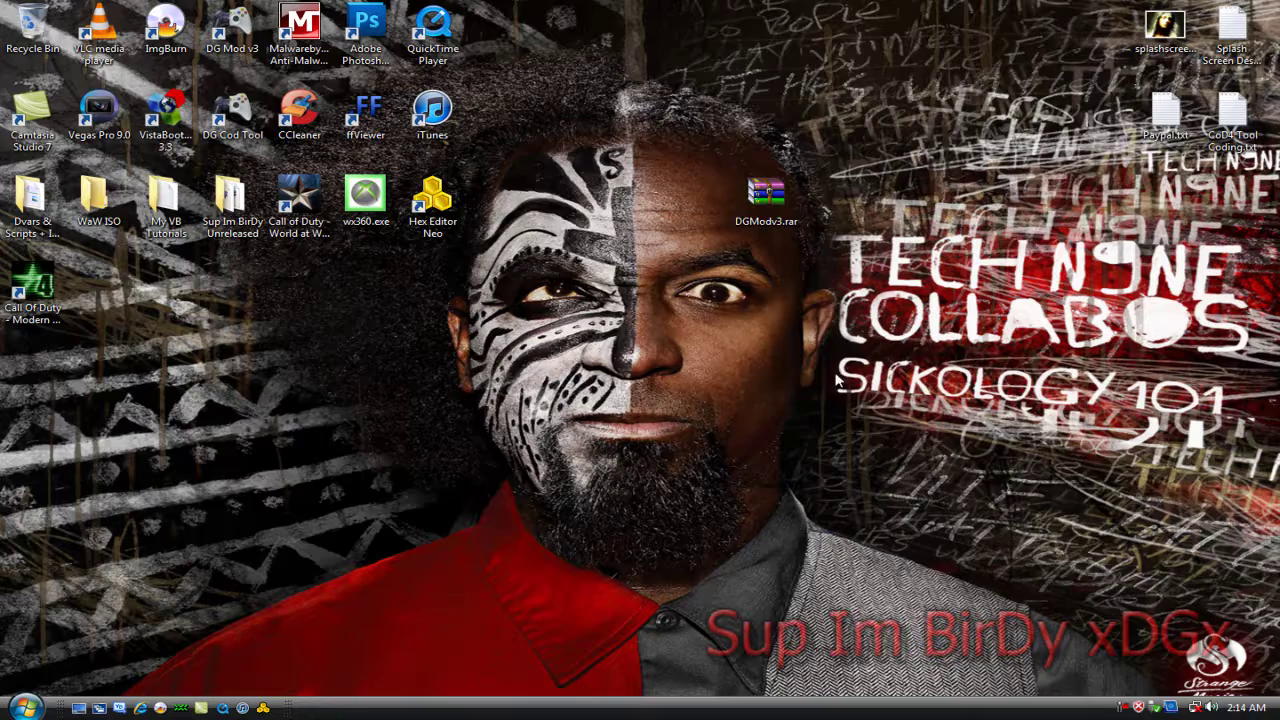
Run DG Mod v3 as administrator from its desktop shortcut and show the PS3 Applications list.
key("d")
right_click(244, 31)
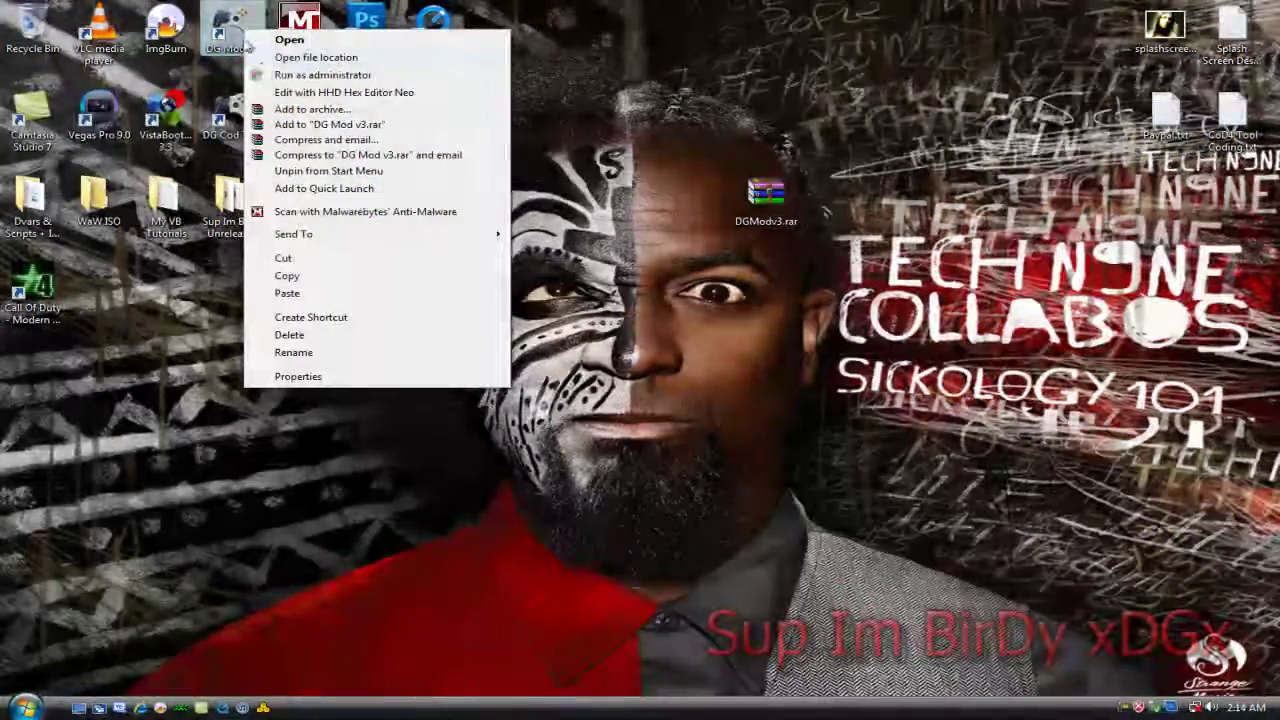
left_click(288, 75)
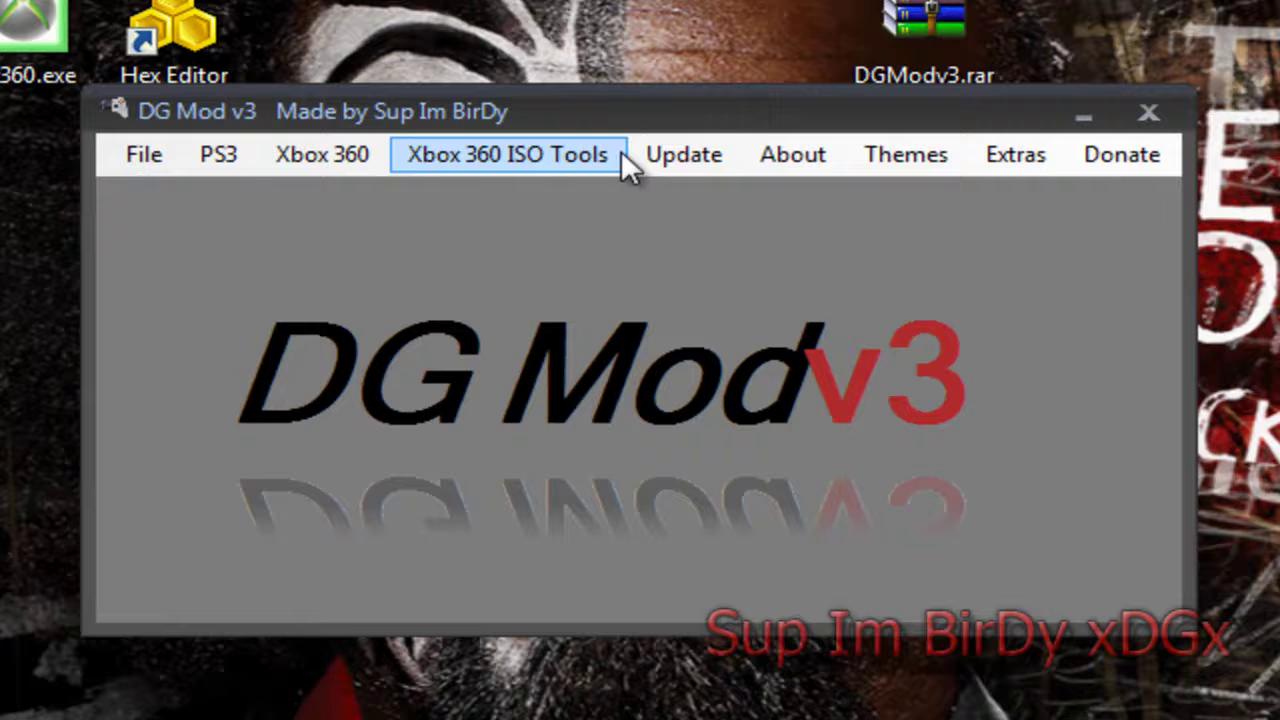
left_click(243, 157)
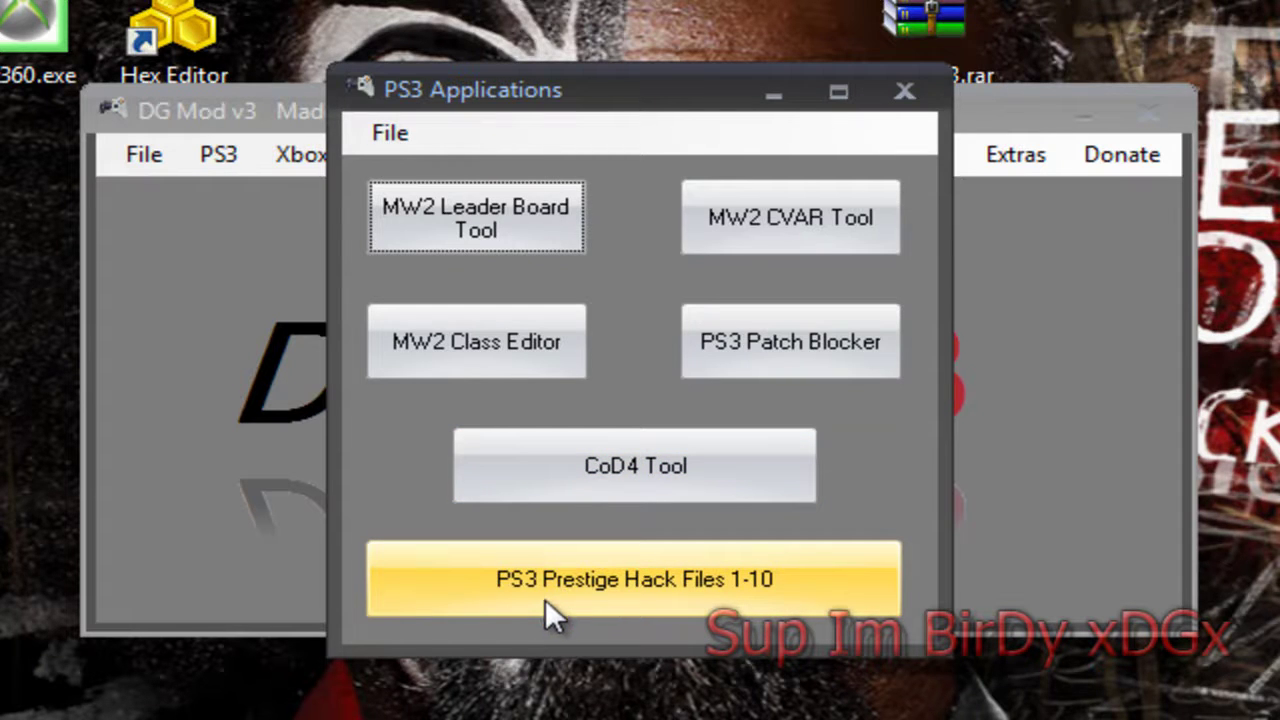
Launch PS3 Prestige Hack Files 1-10 and accept the offline-profiles warning.
left_click(657, 595)
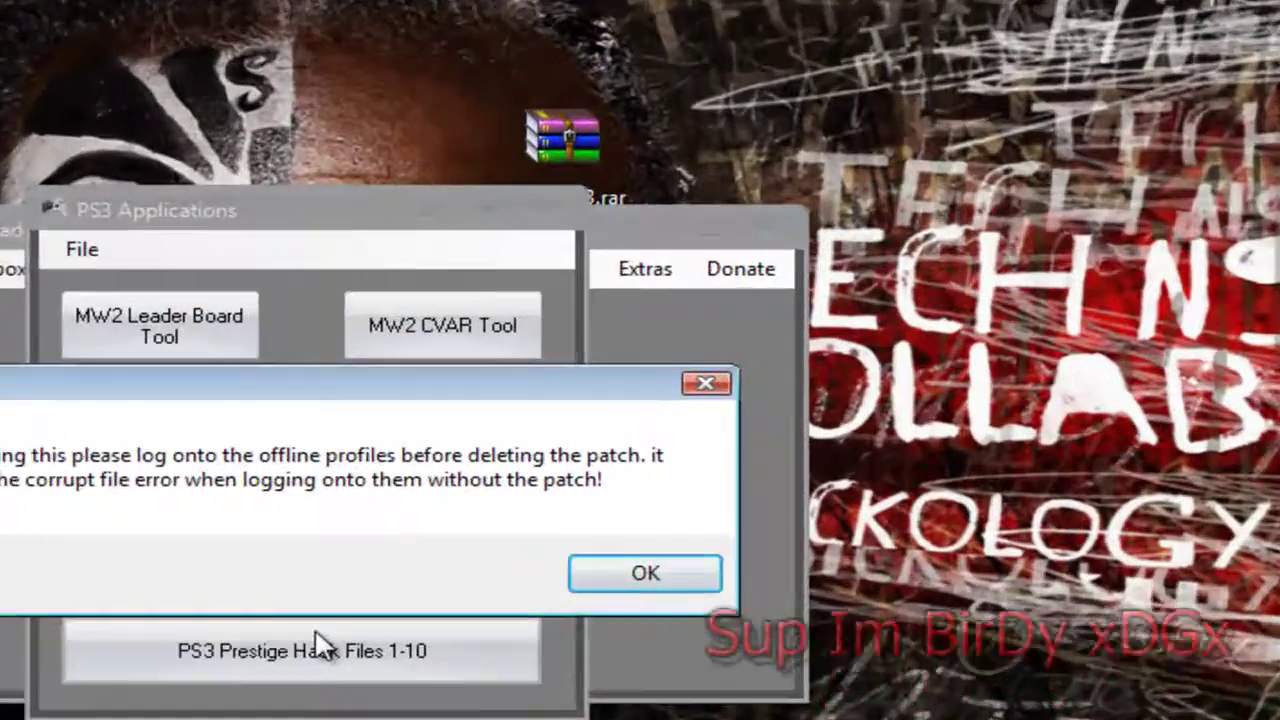
key("Return")
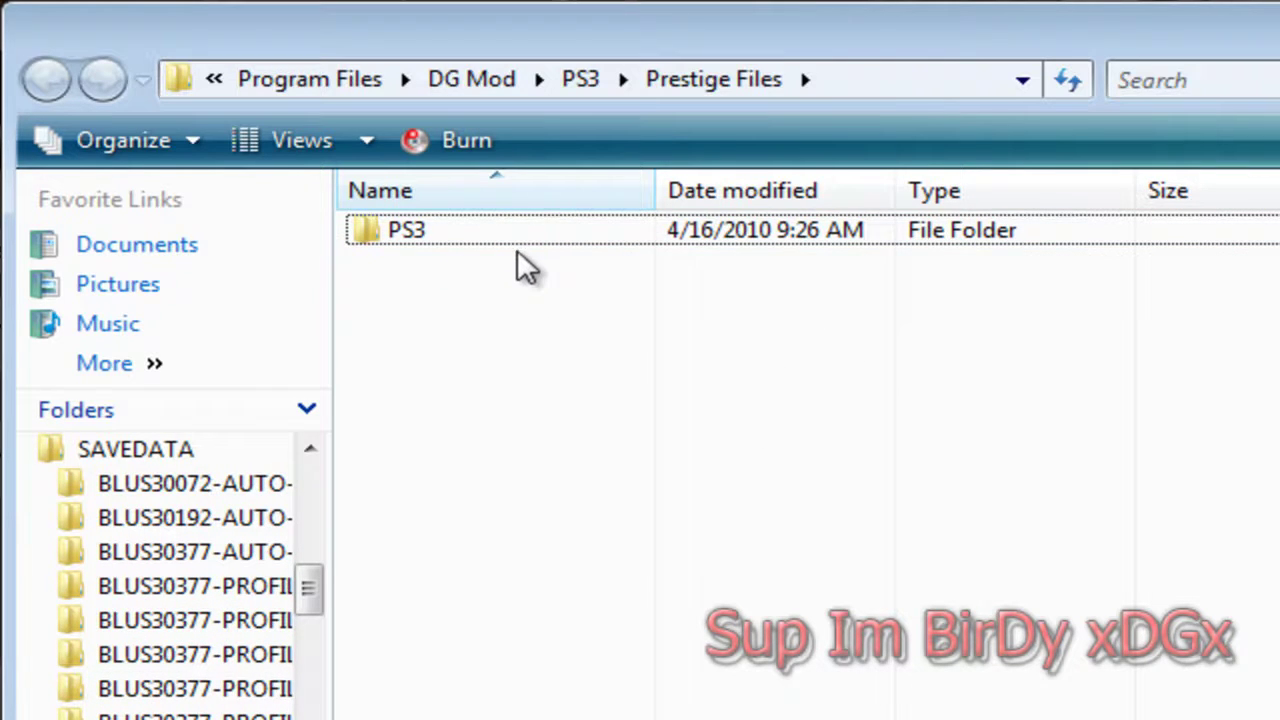
Select the PS3 folder in Prestige Files, then leave the Explorer window.
left_click(500, 240)
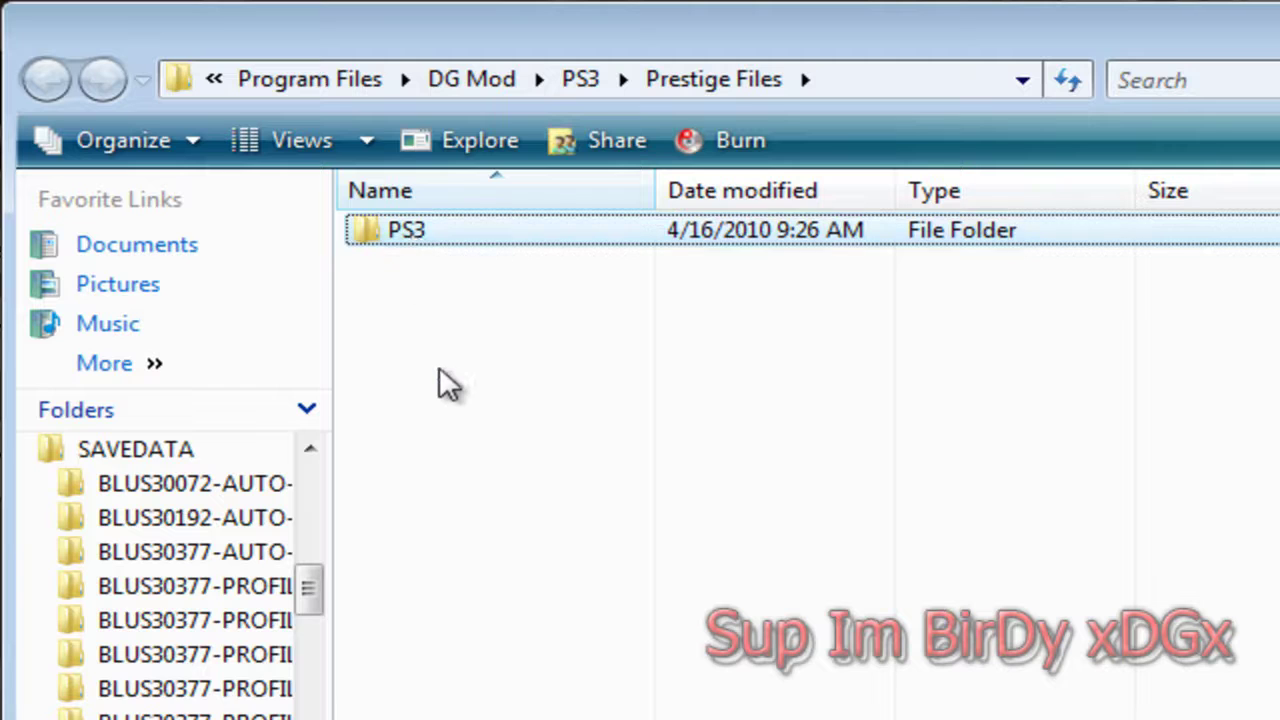
mouse_move(464, 263)
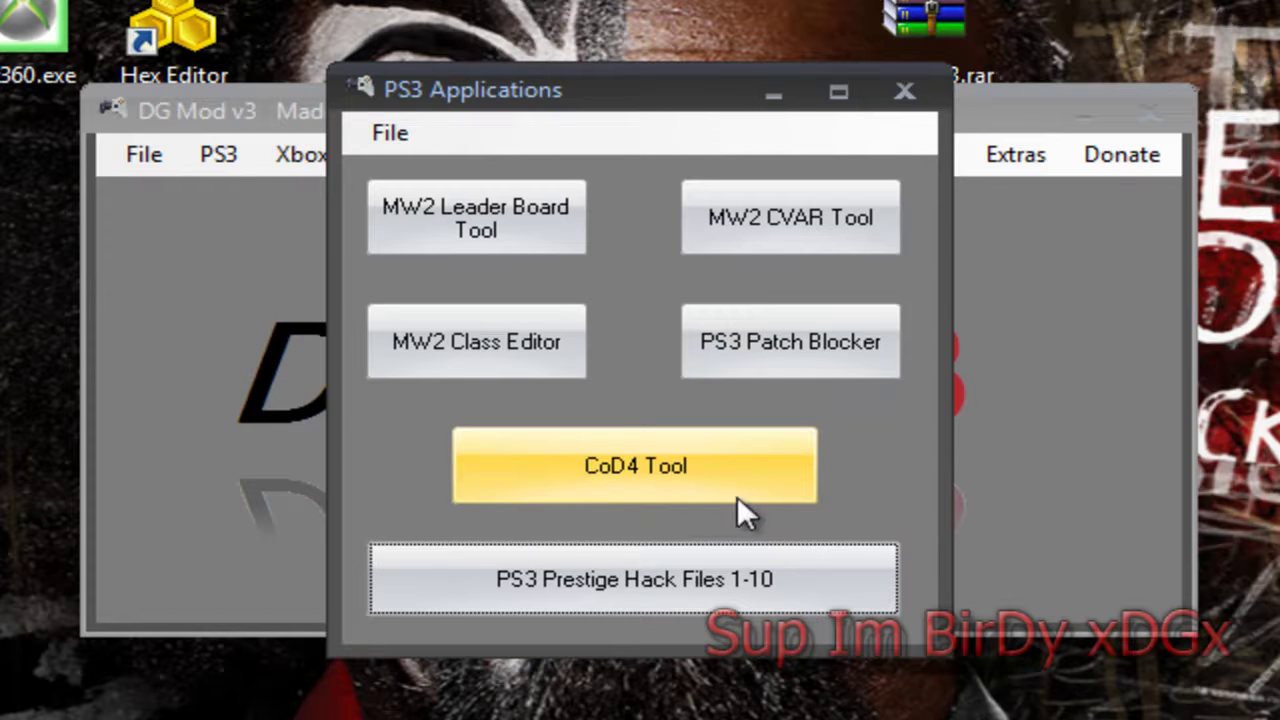
Open the CoD4 Tool and enter the line set clantag "^1DG" in its text box.
left_click(629, 485)
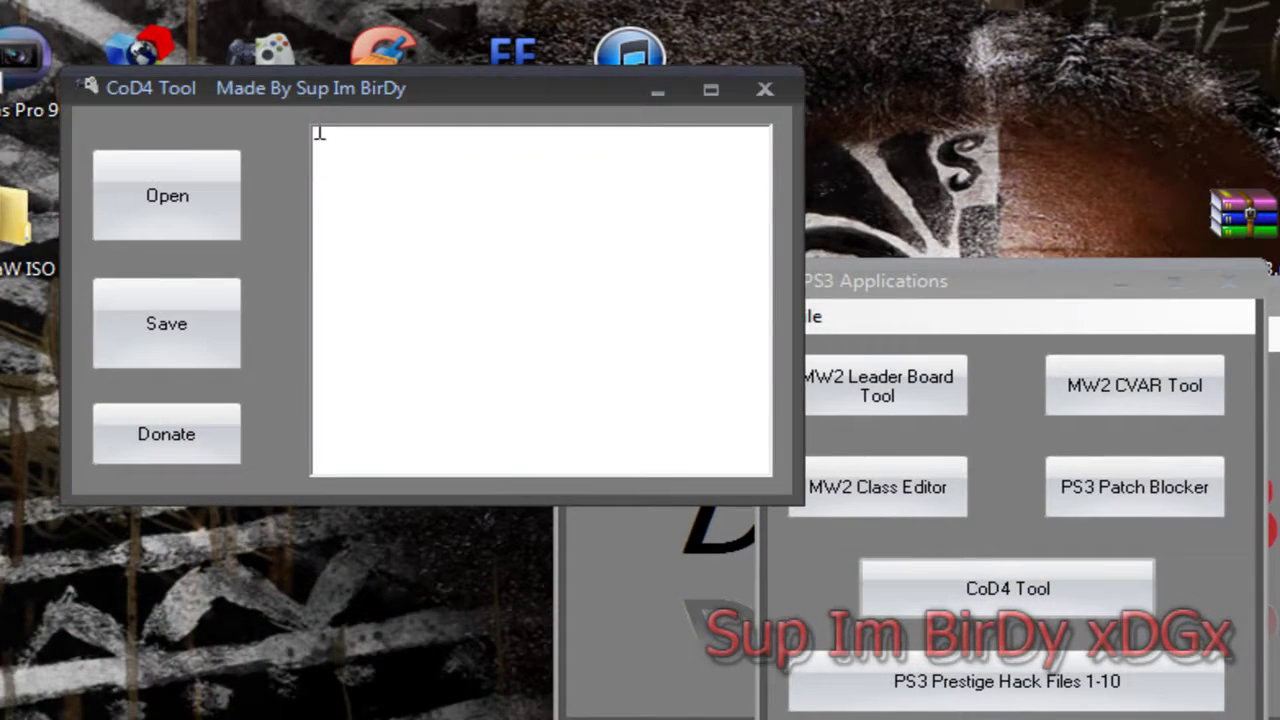
left_click_drag(308, 94, 726, 308)
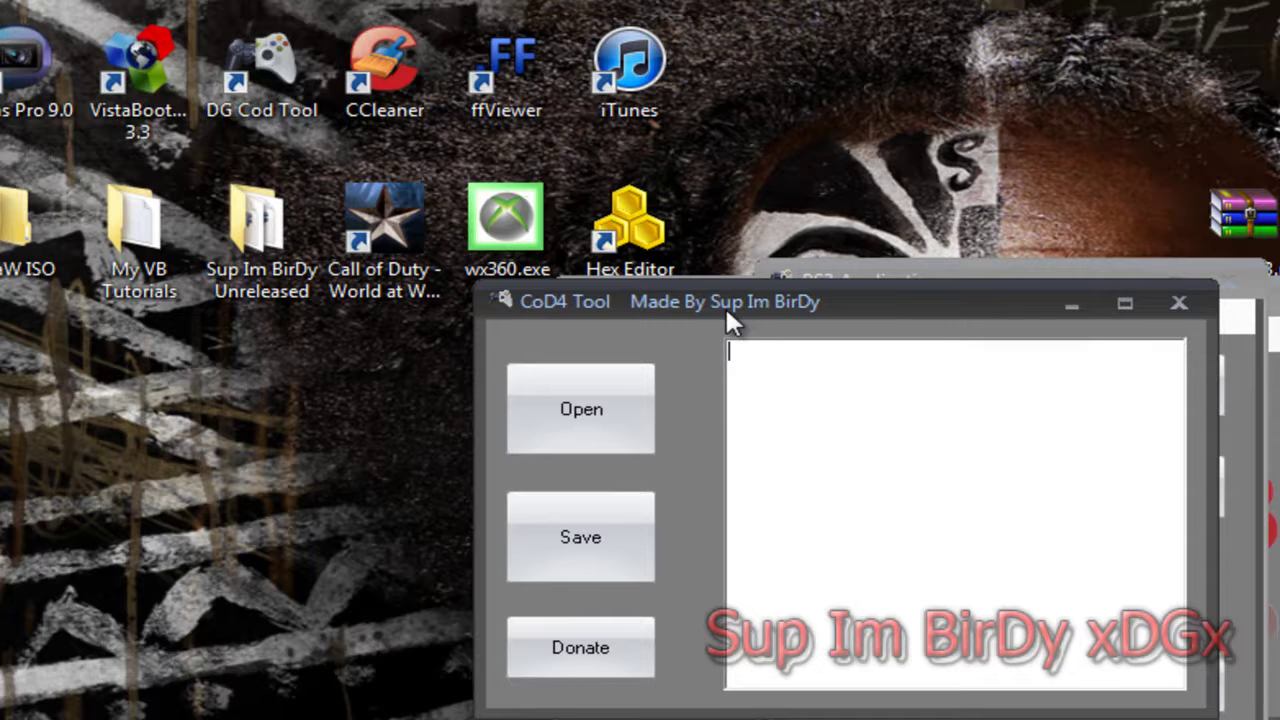
left_click(917, 394)
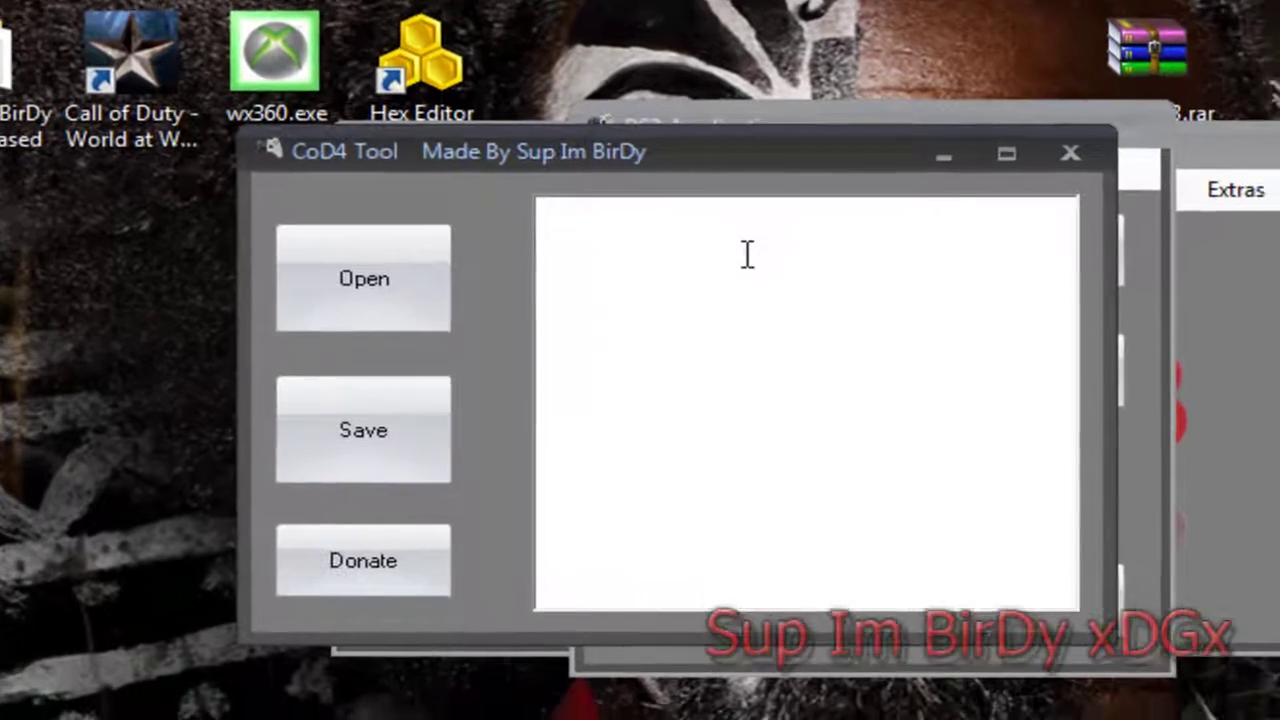
type("s")
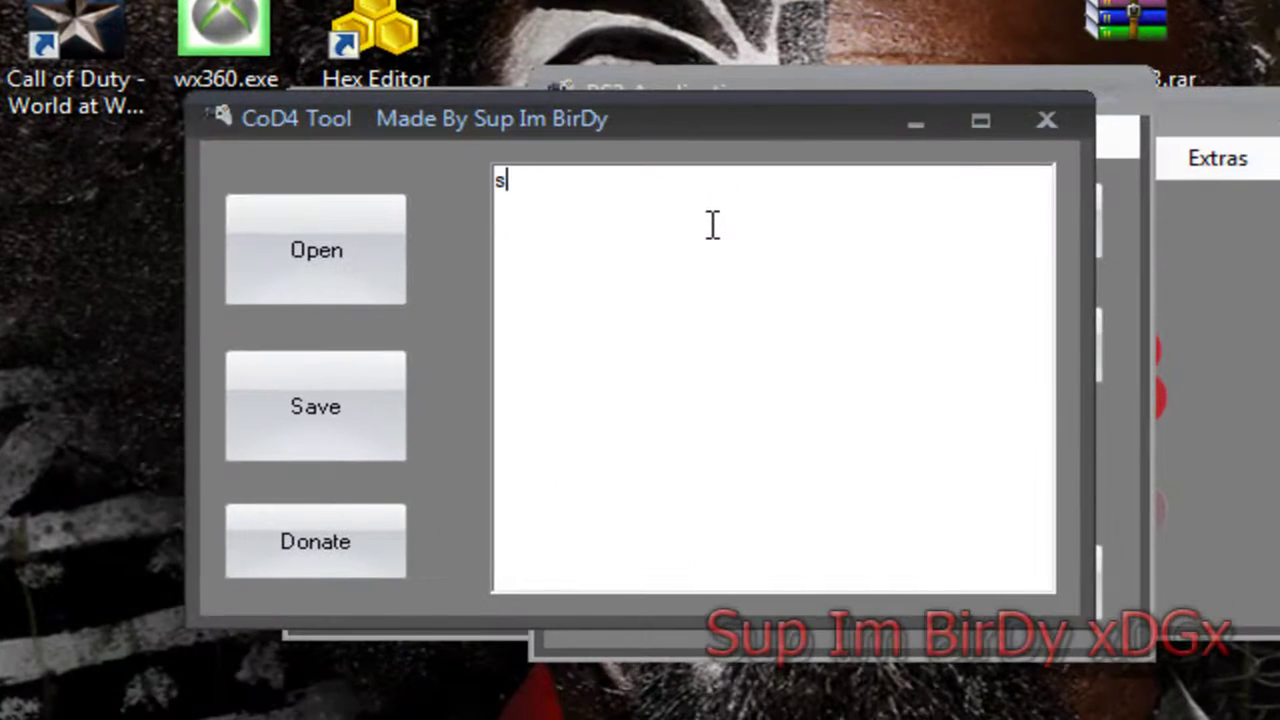
key("BackSpace")
type("set ")
type("pla")
key("BackSpace")
key("BackSpace")
key("BackSpace")
type("ca")
key("BackSpace")
type("lan")
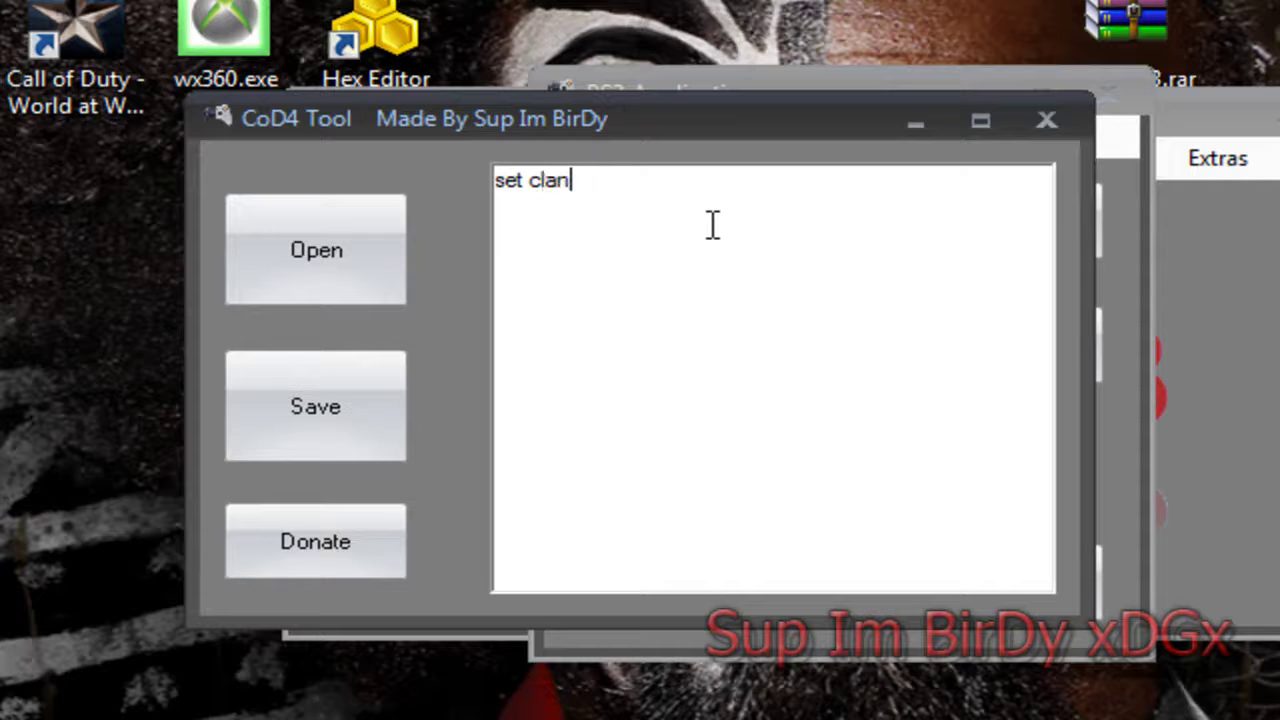
type("tag \"^1DG")
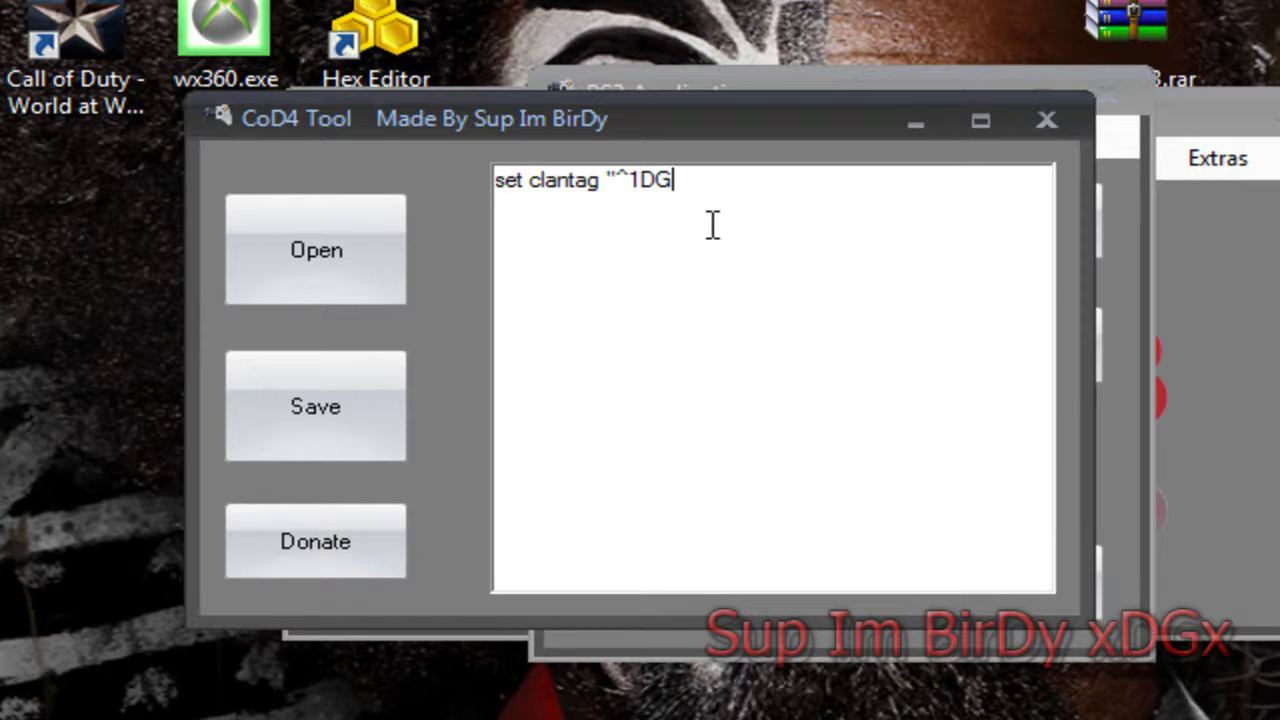
type("\"")
Add a second line reading set player_sustainammo "1".
key("Return")
type("SET PLAYER")
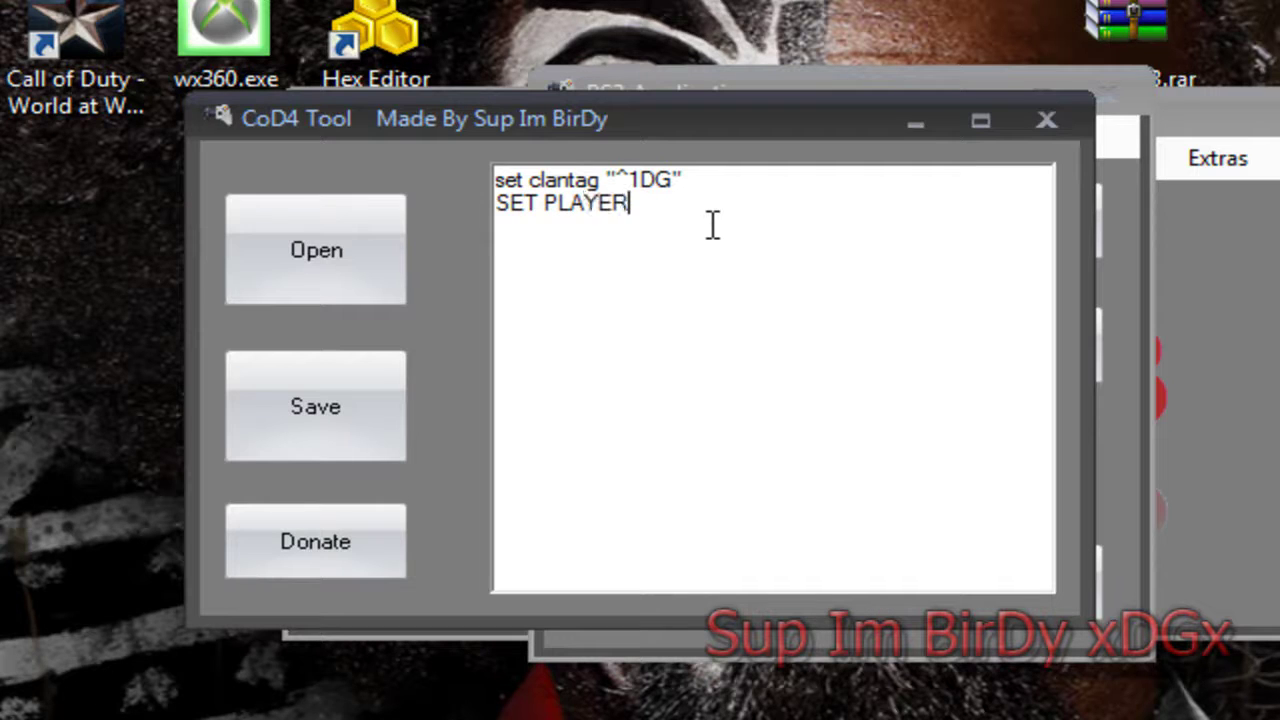
key("BackSpace")
key("BackSpace")
key("BackSpace")
key("BackSpace")
key("BackSpace")
key("BackSpace")
key("BackSpace")
key("BackSpace")
key("BackSpace")
key("BackSpace")
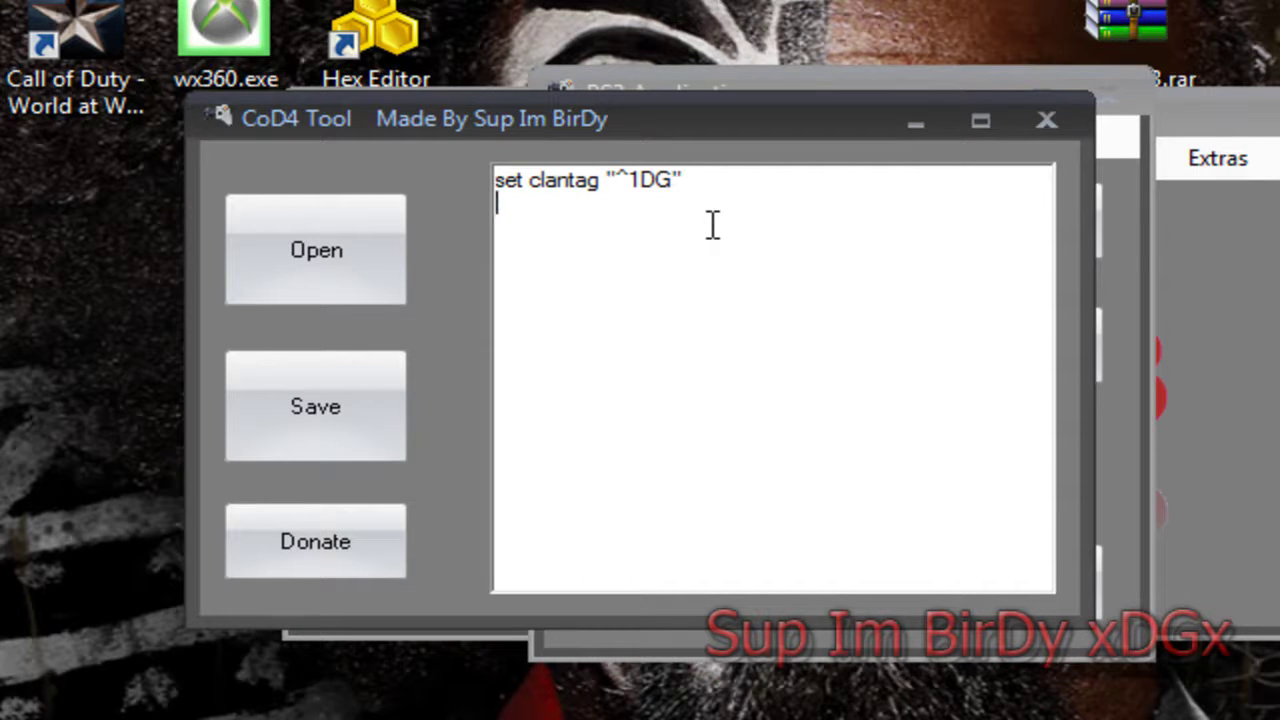
type("set player_")
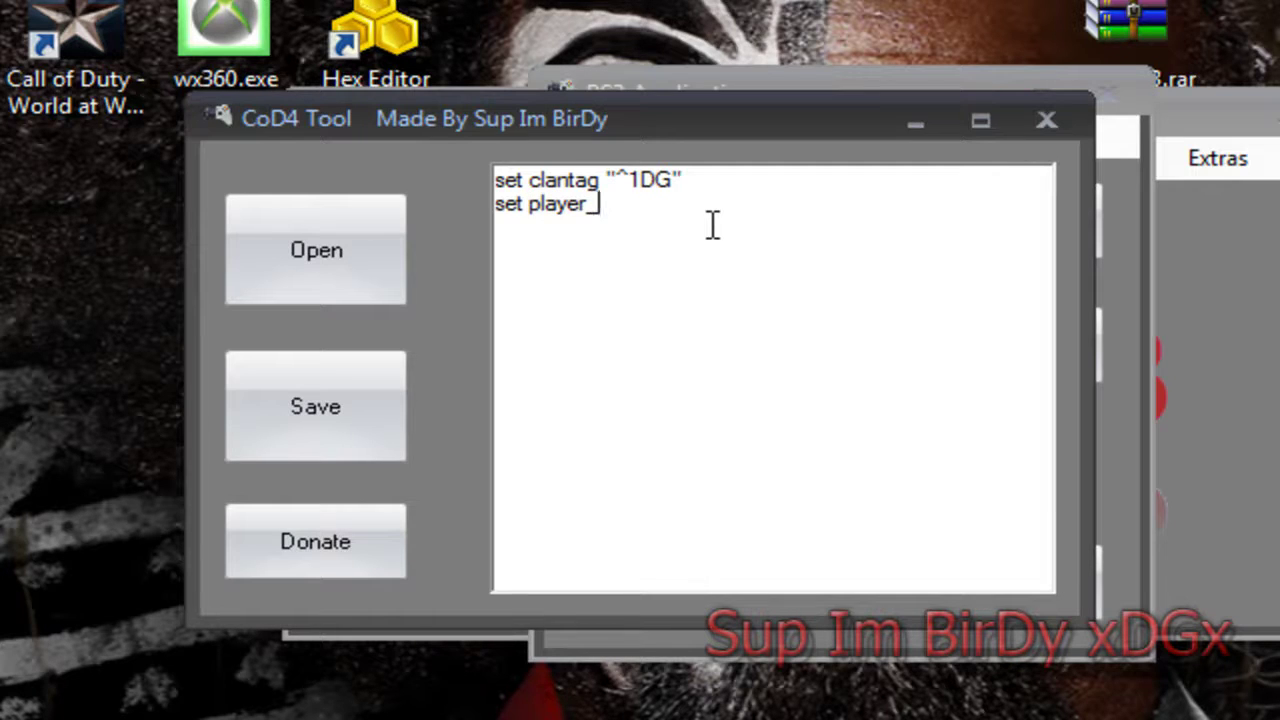
type("sustainammo")
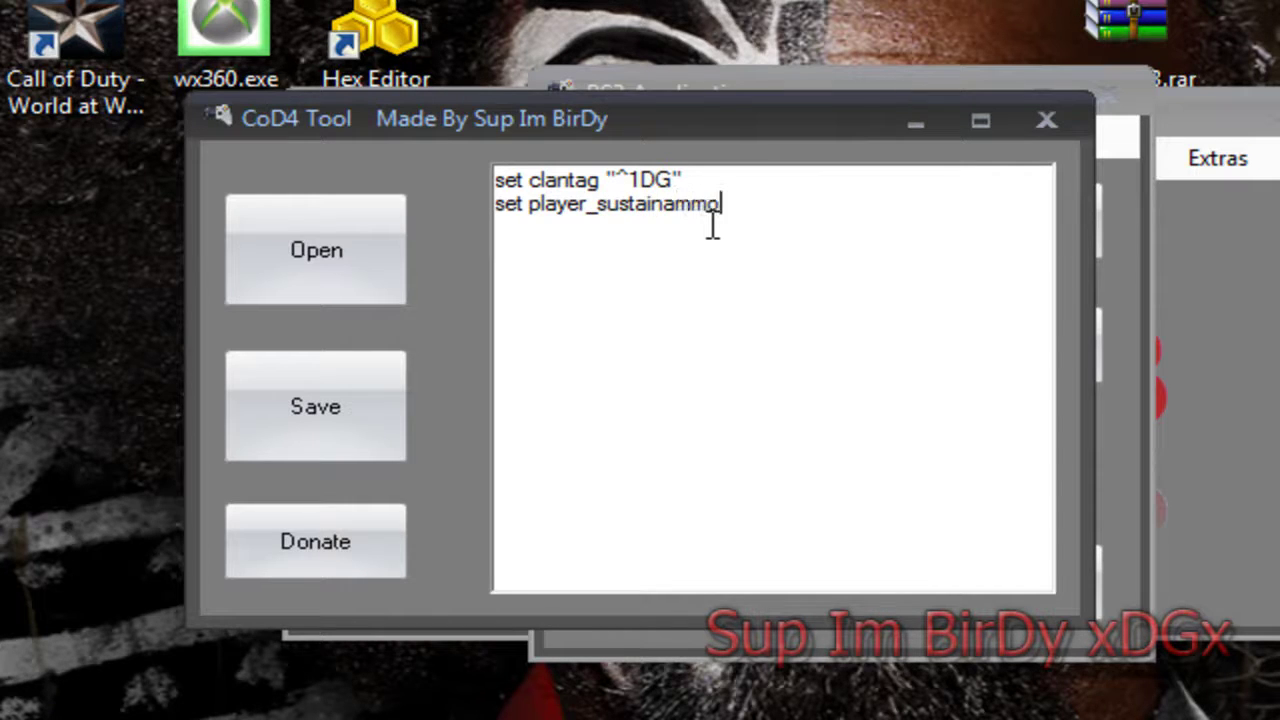
type(" \"1\"")
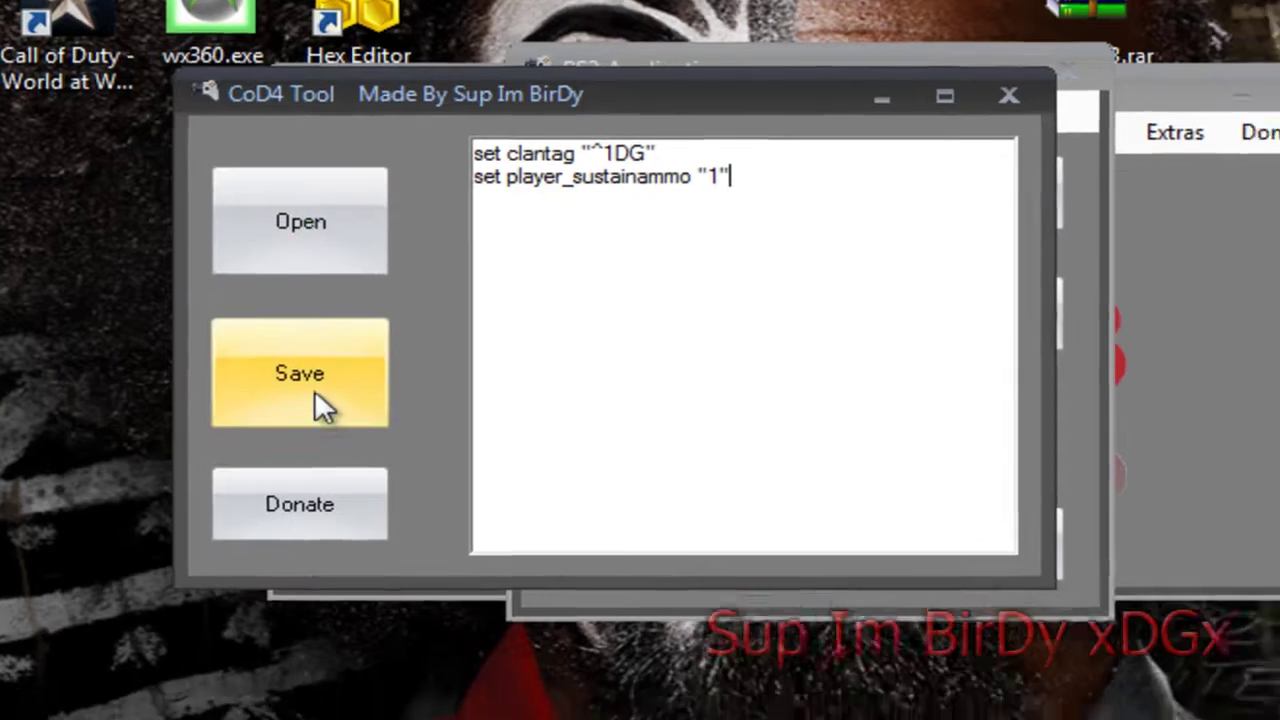
Save the CoD4 config to the Desktop as GRAD0_MP.PRF.
left_click(310, 415)
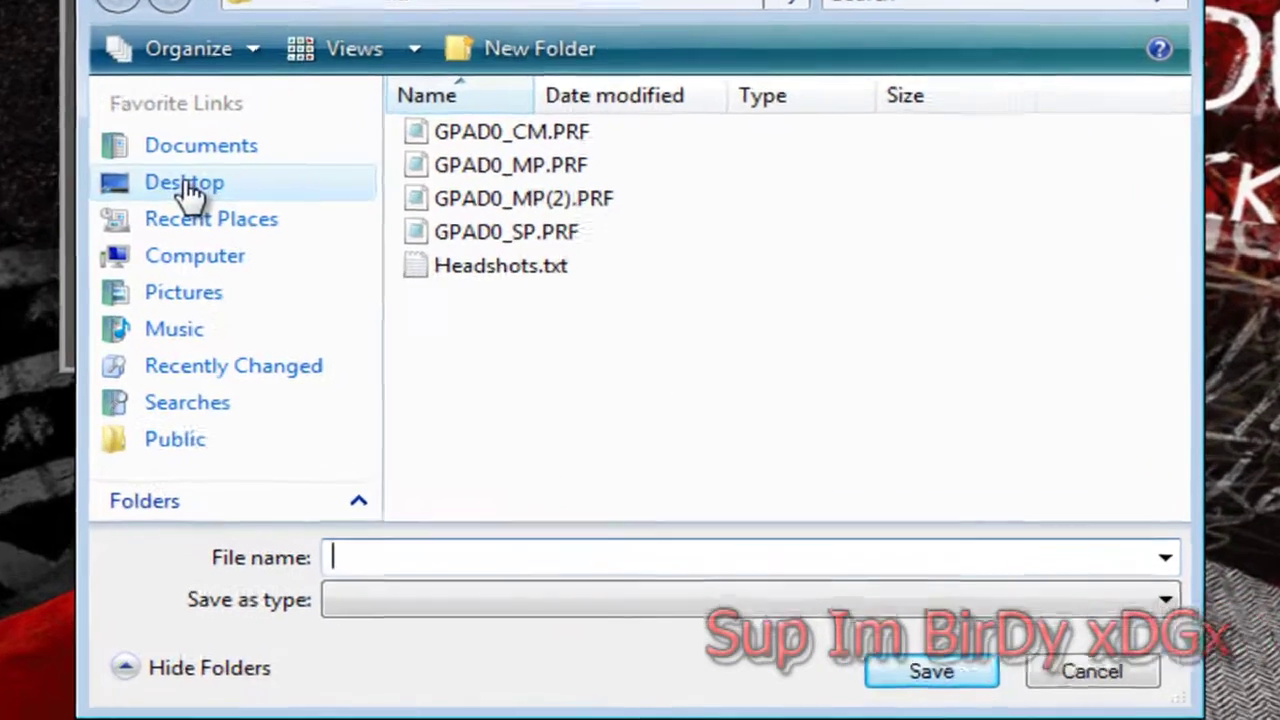
left_click(233, 238)
left_click(549, 543)
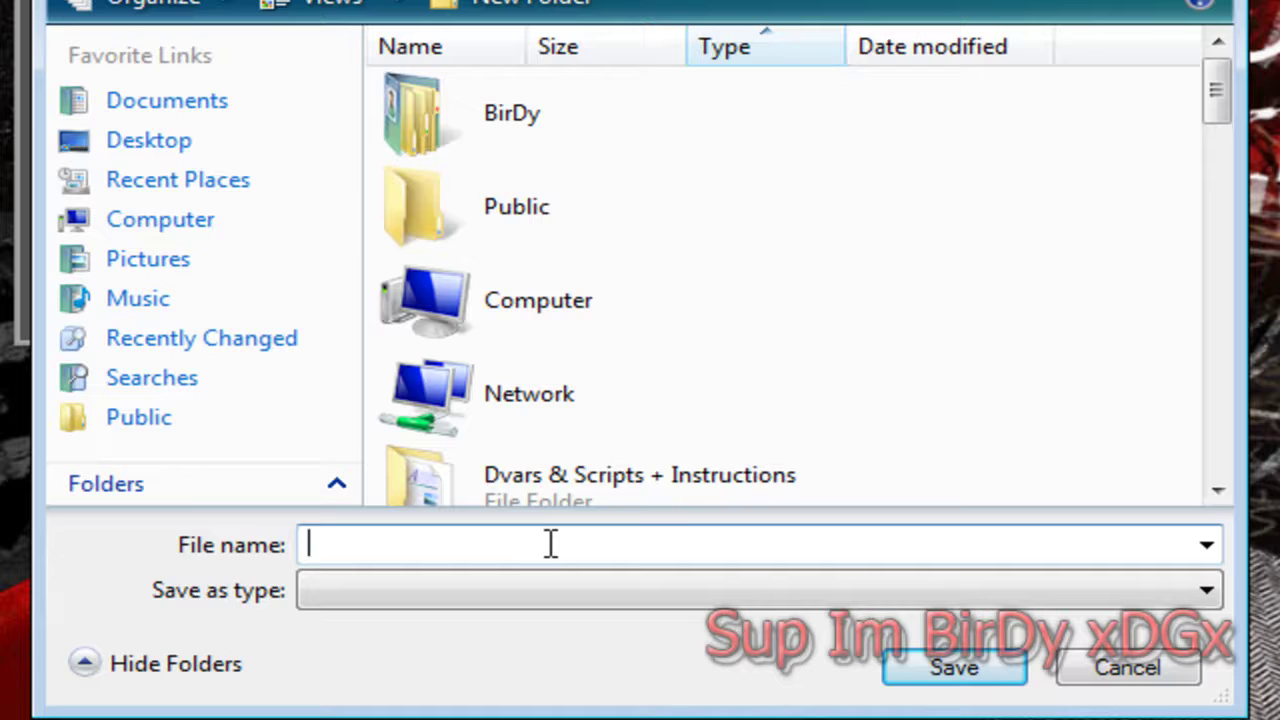
type("GRA")
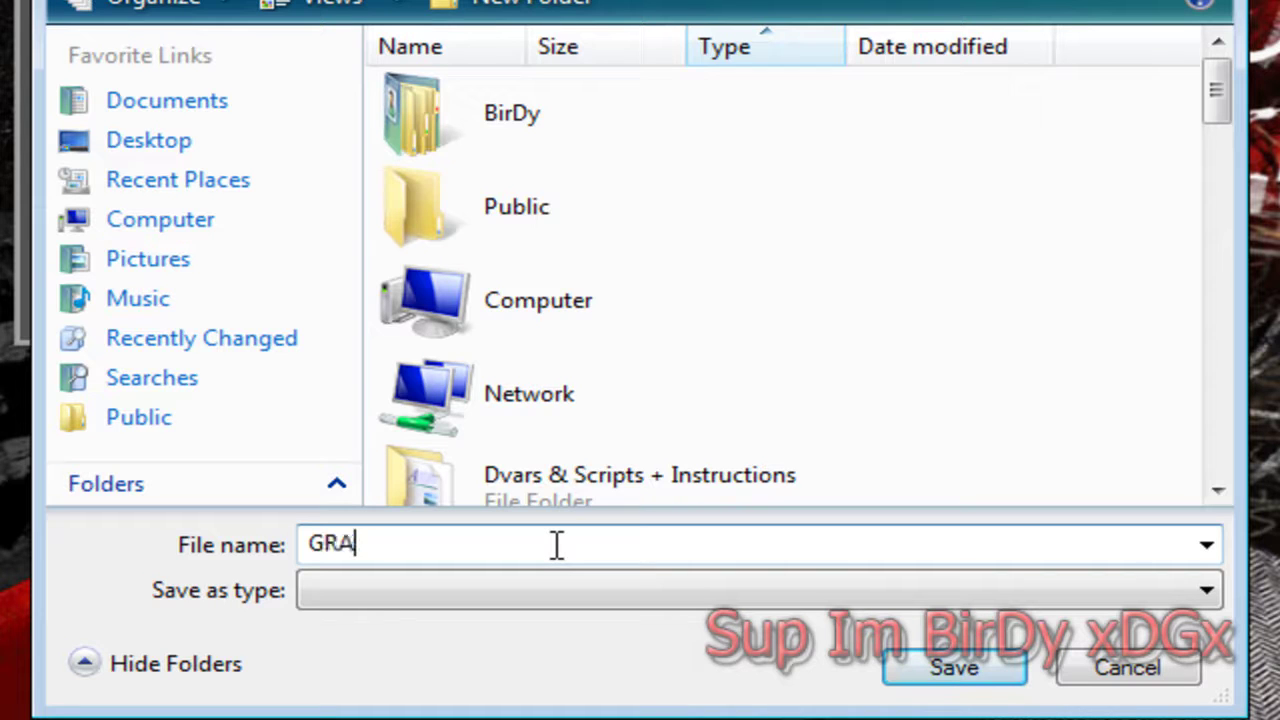
type("D0_MP")
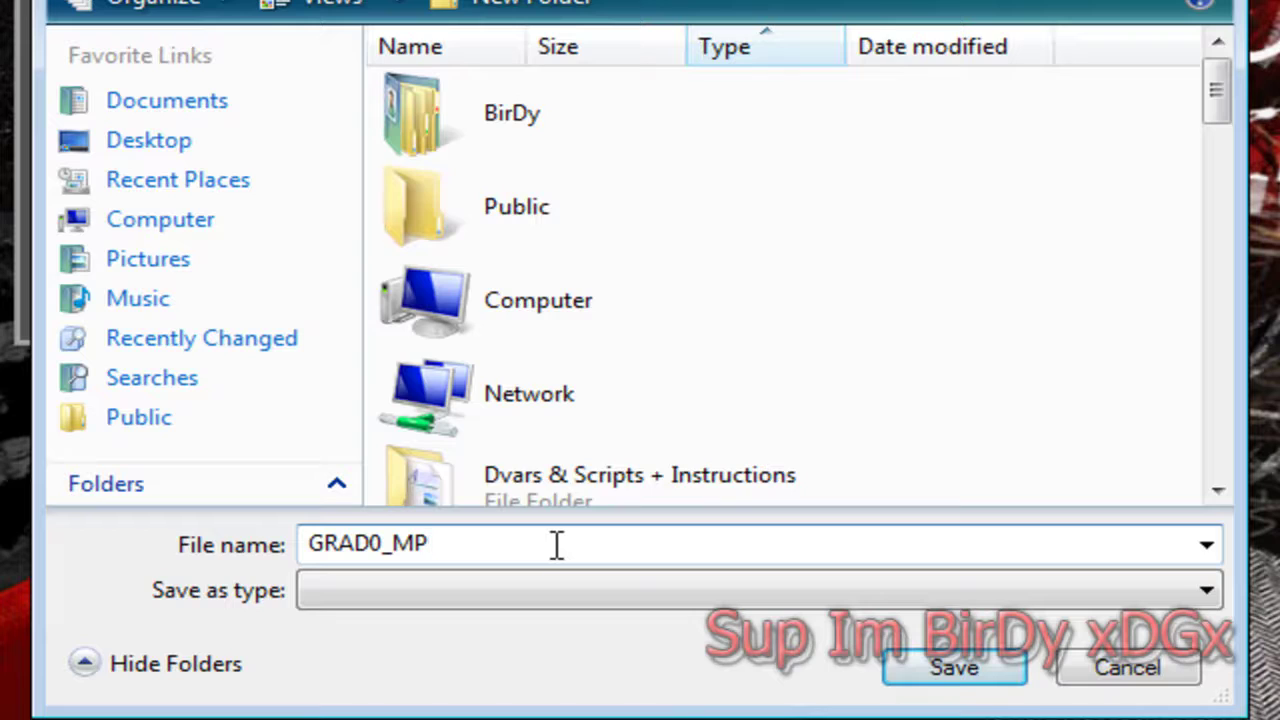
type(".PRF")
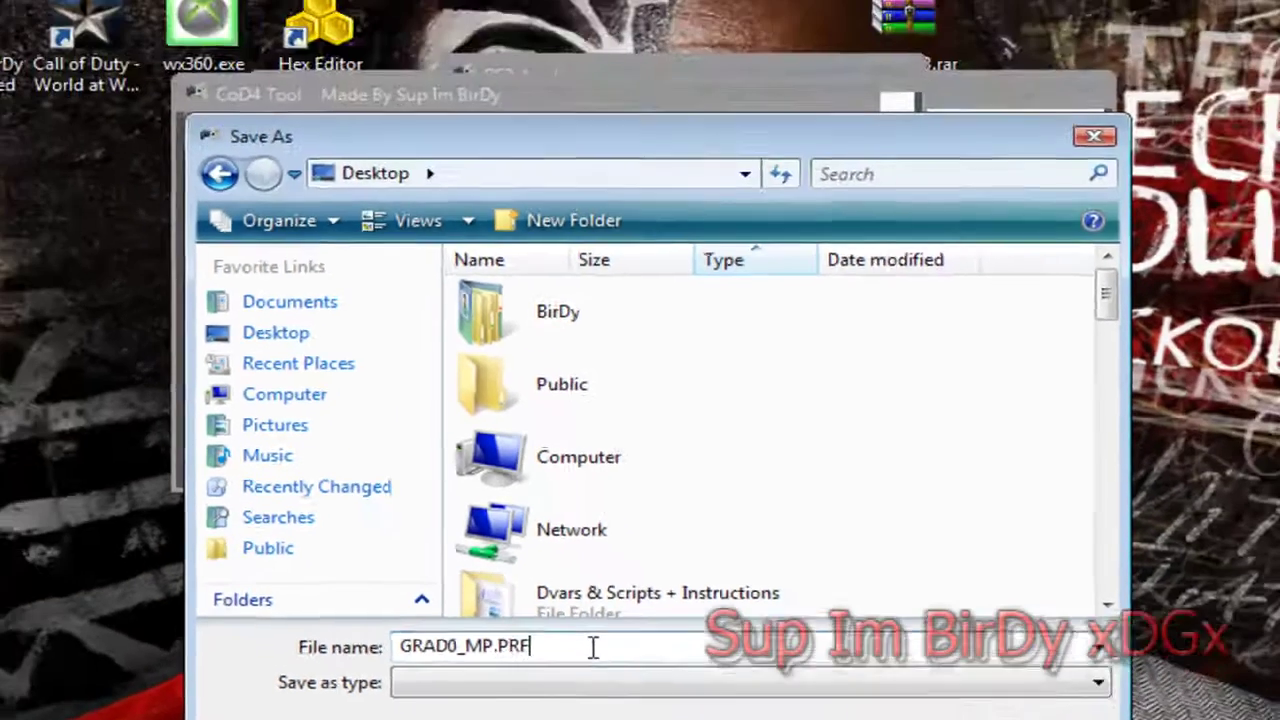
key("Return")
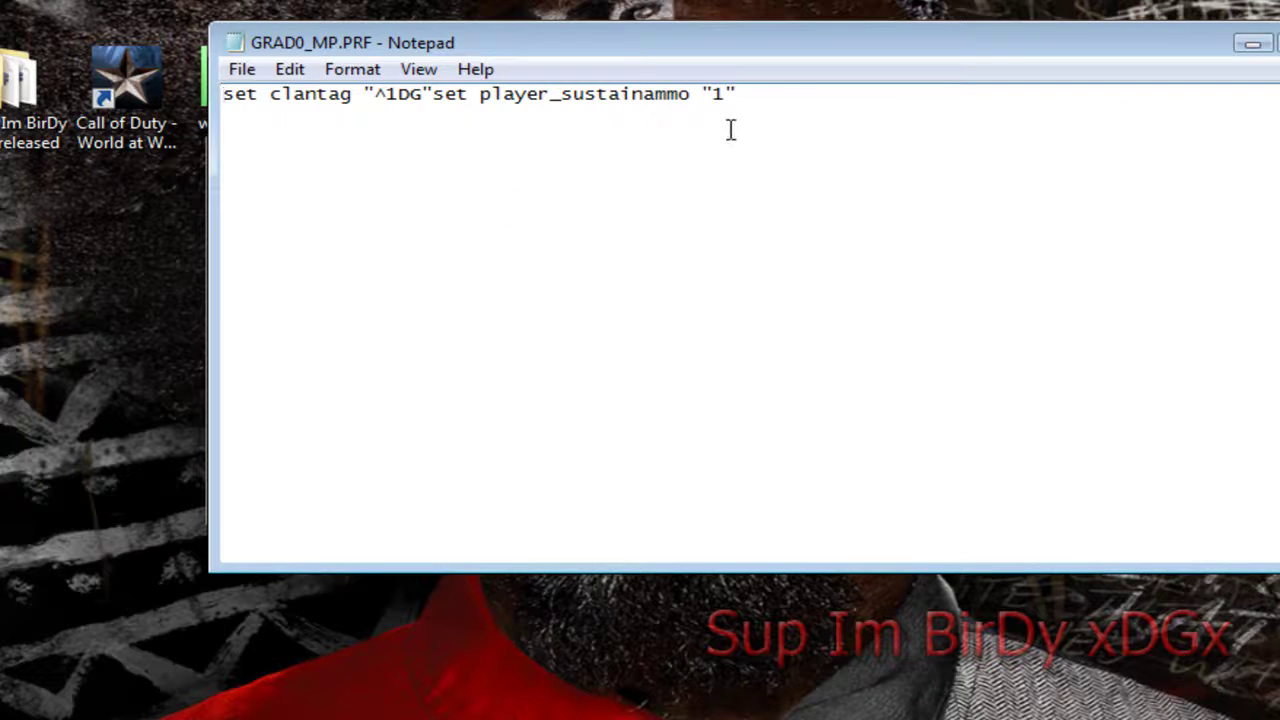
Move set player_sustainammo "1" onto its own line in GRAD0_MP.PRF, then close Notepad.
left_click_drag(762, 94, 774, 160)
left_click(440, 101)
key("Left")
key("Return")
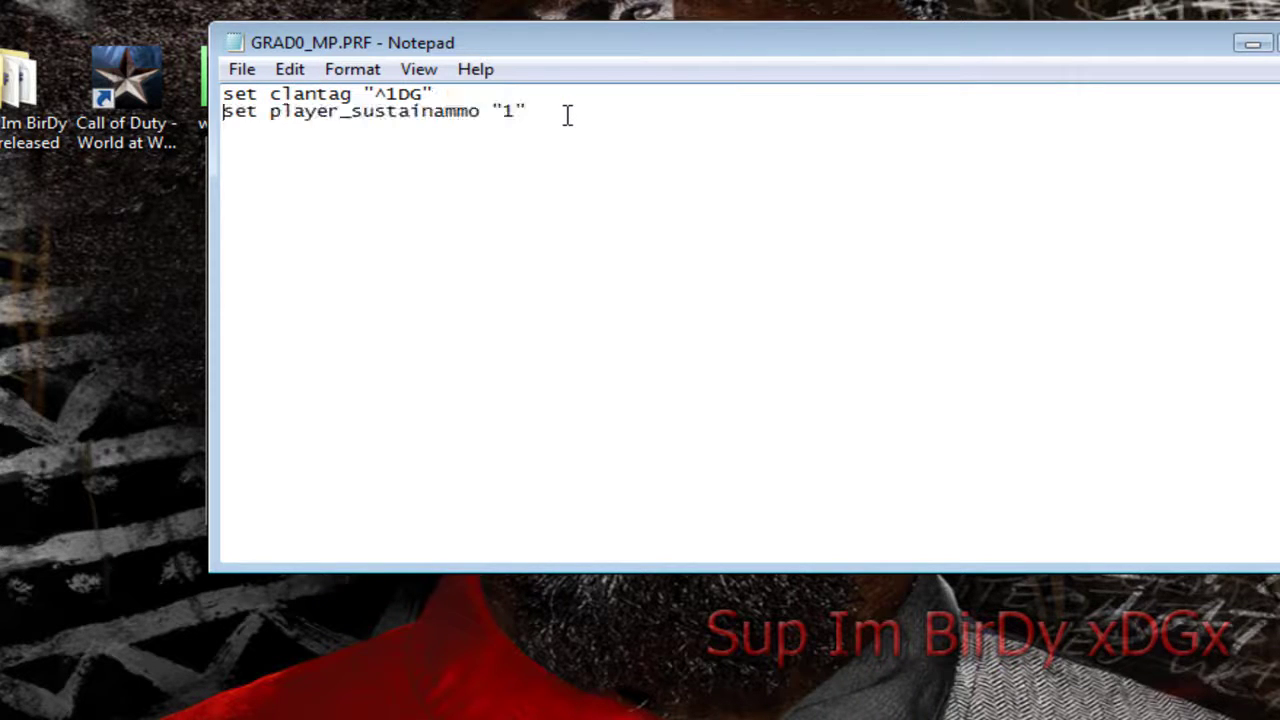
key("BackSpace")
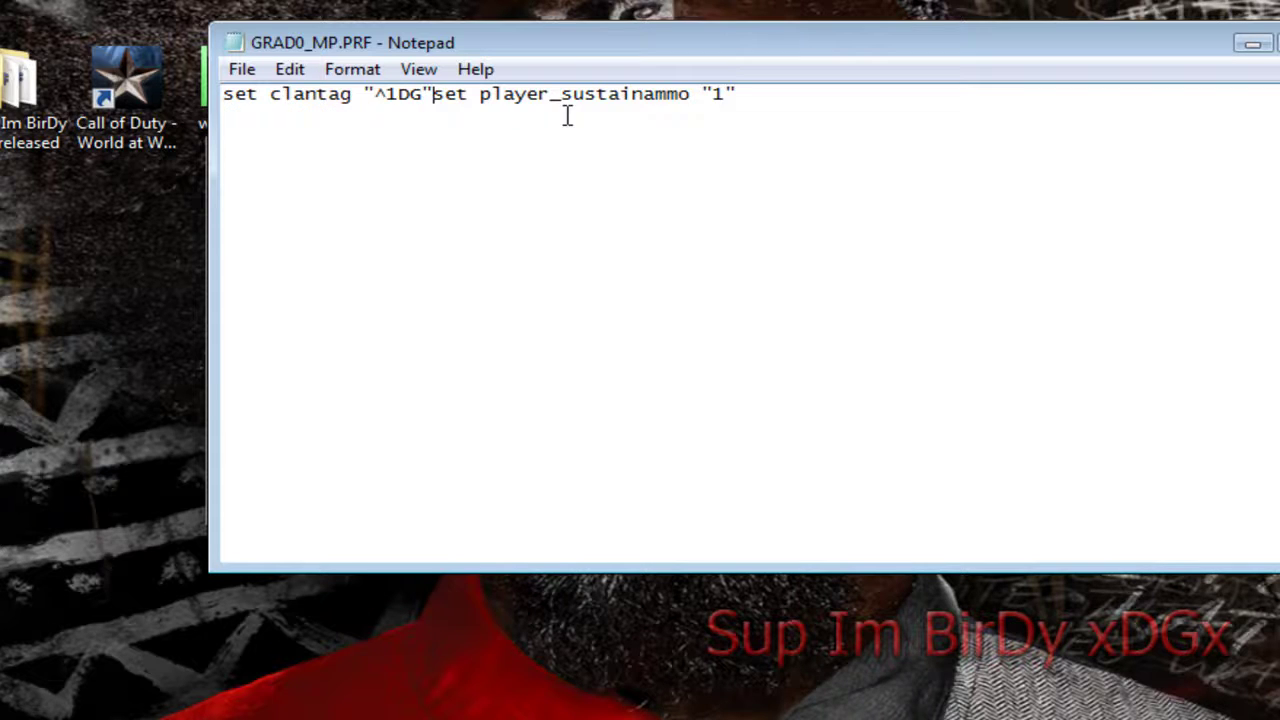
key("Return")
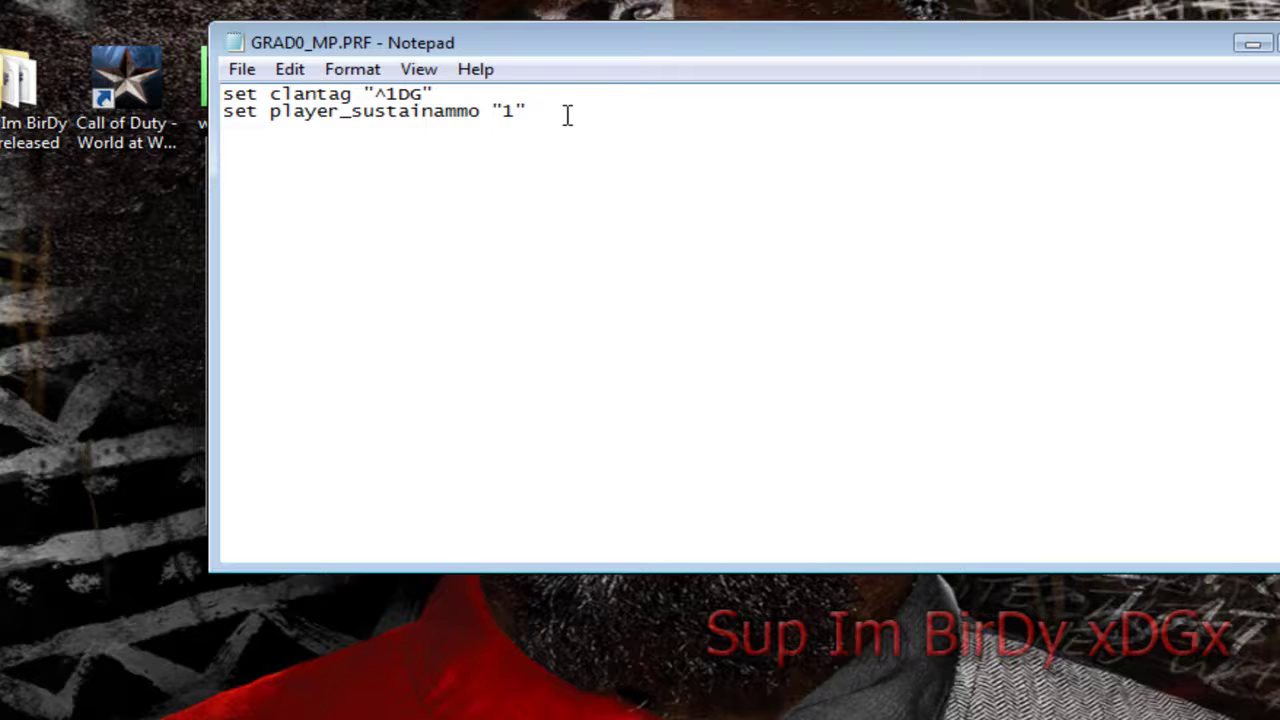
key("alt+F4")
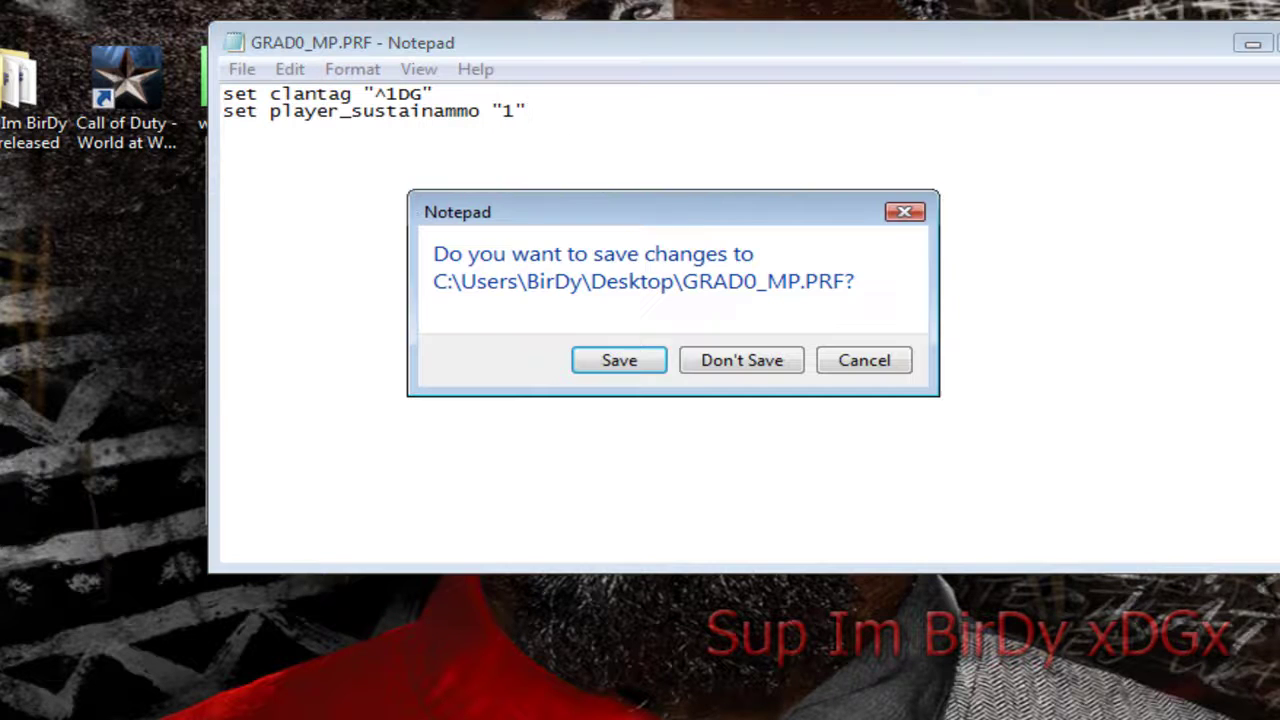
Discard the Notepad changes, close the CoD4 Tool and PS3 windows, and briefly view Xbox 360 ISO Tools.
left_click(745, 358)
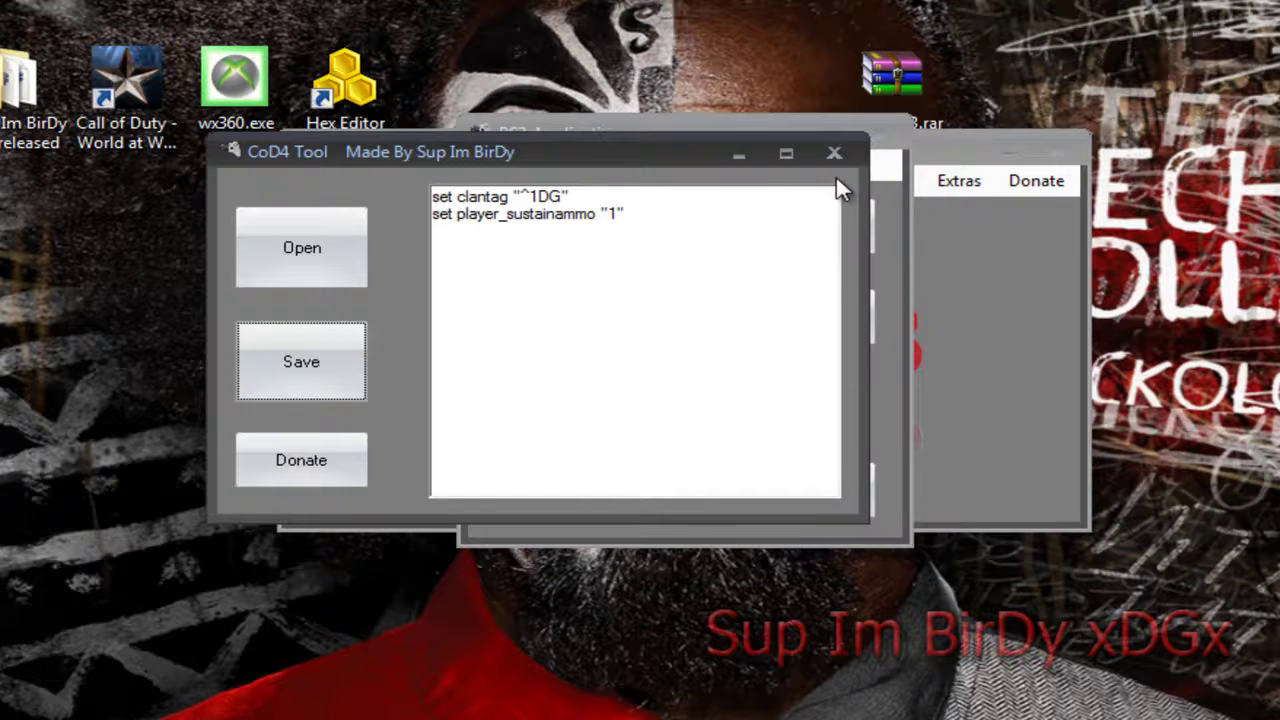
left_click(838, 153)
left_click(897, 134)
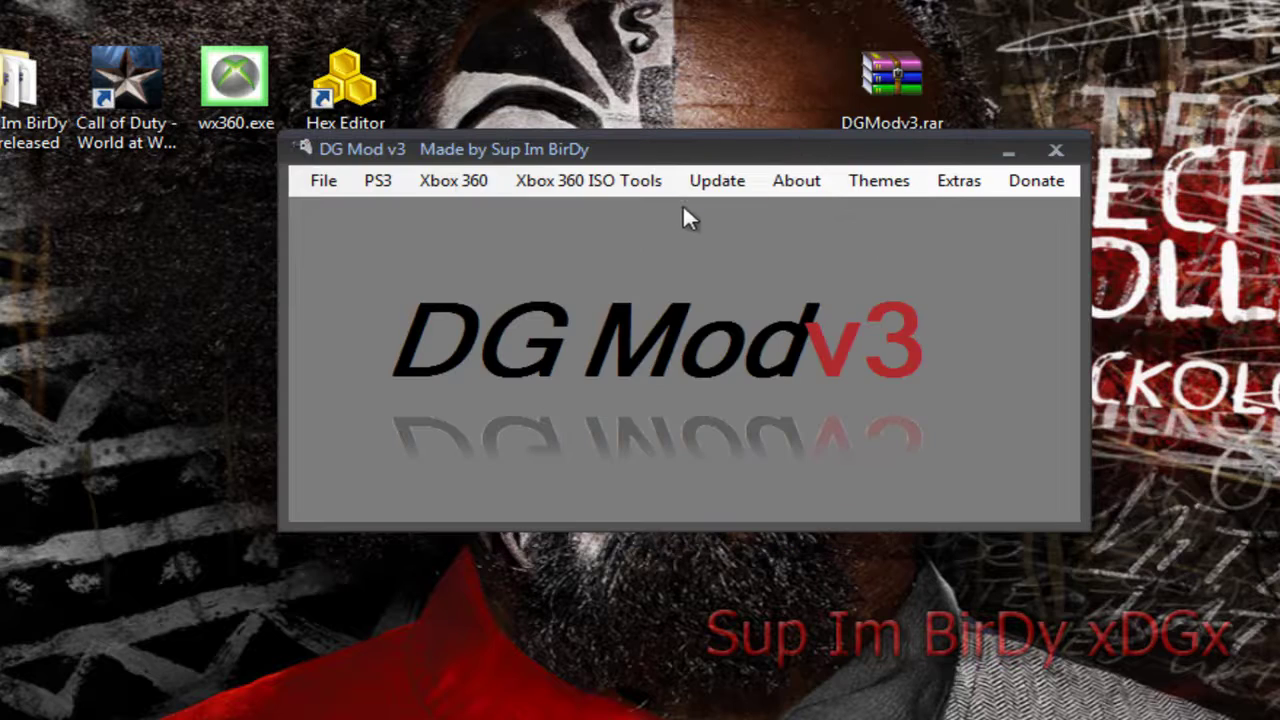
left_click(643, 183)
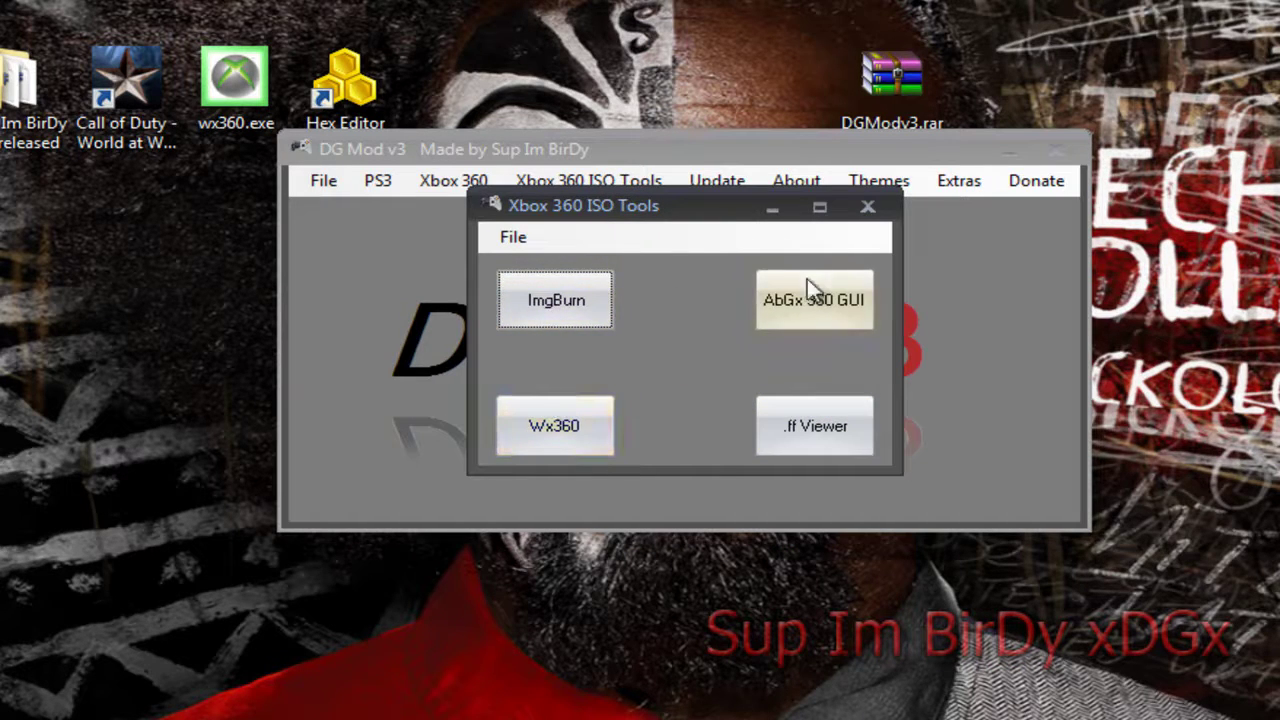
left_click(867, 207)
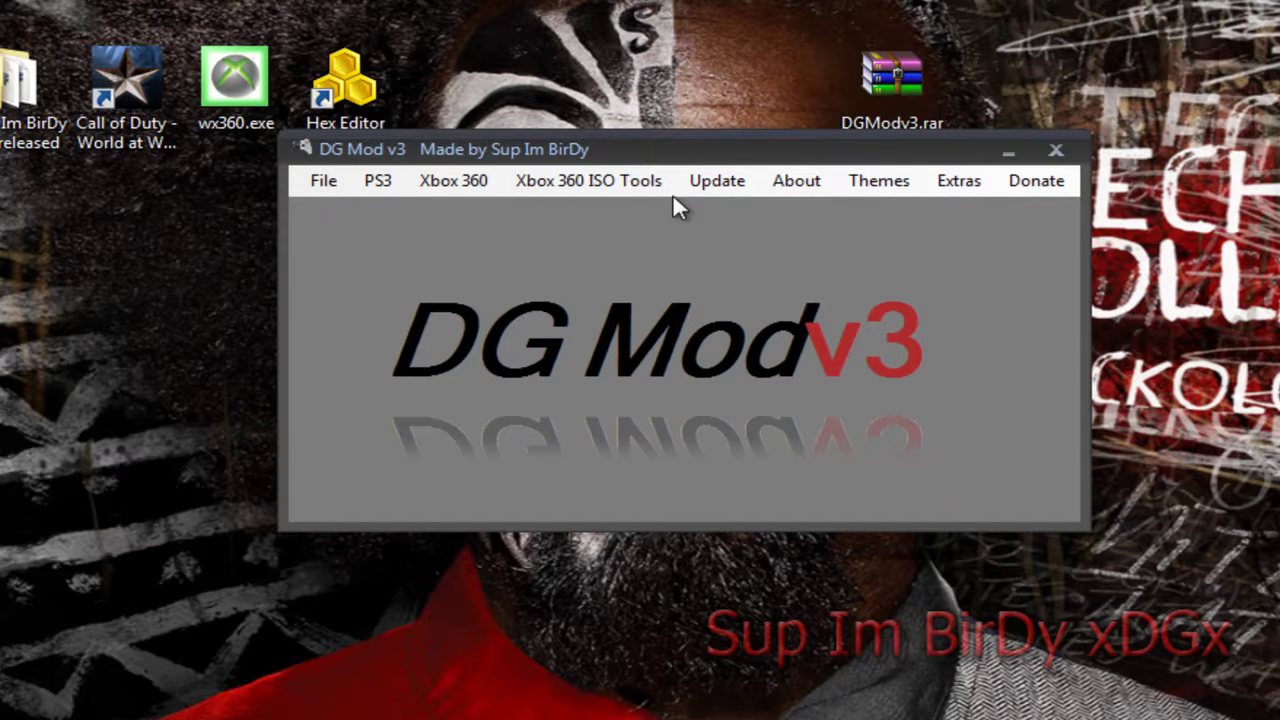
Launch DG Media Player from Extras and play the DarknessIntroSmokier video from BirDy's Videos folder.
left_click(962, 186)
left_click(1010, 209)
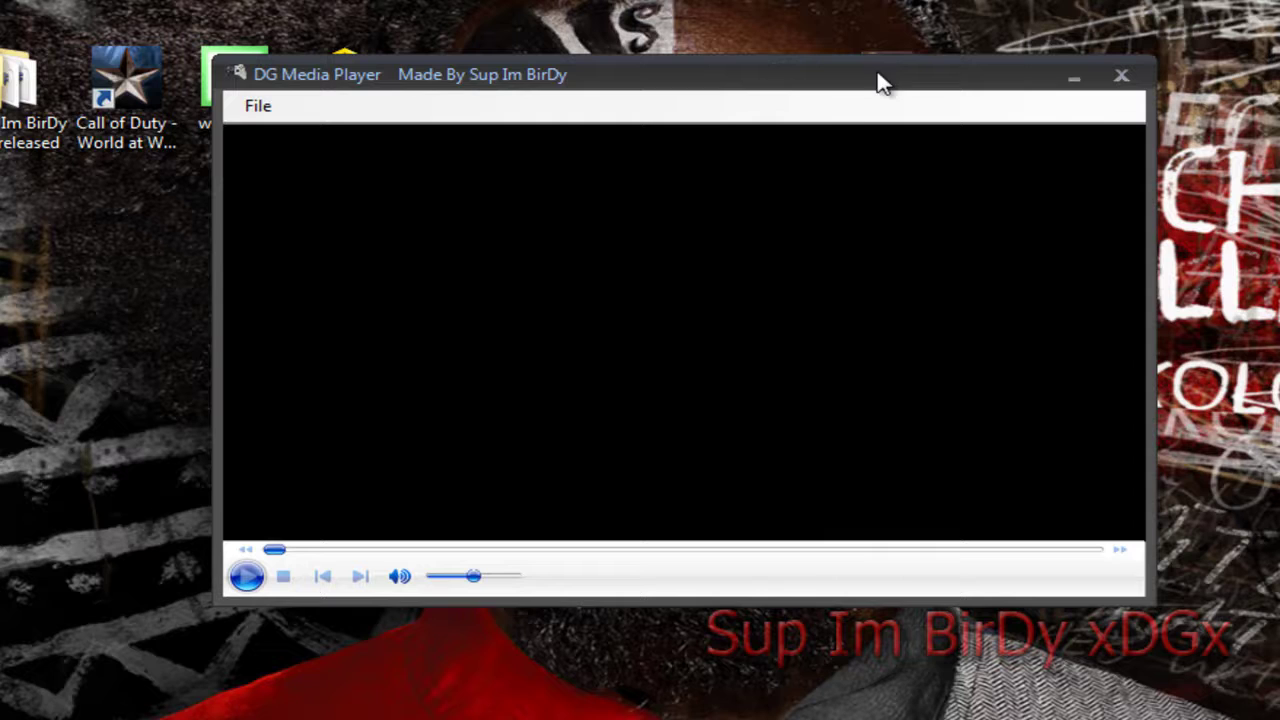
left_click(276, 110)
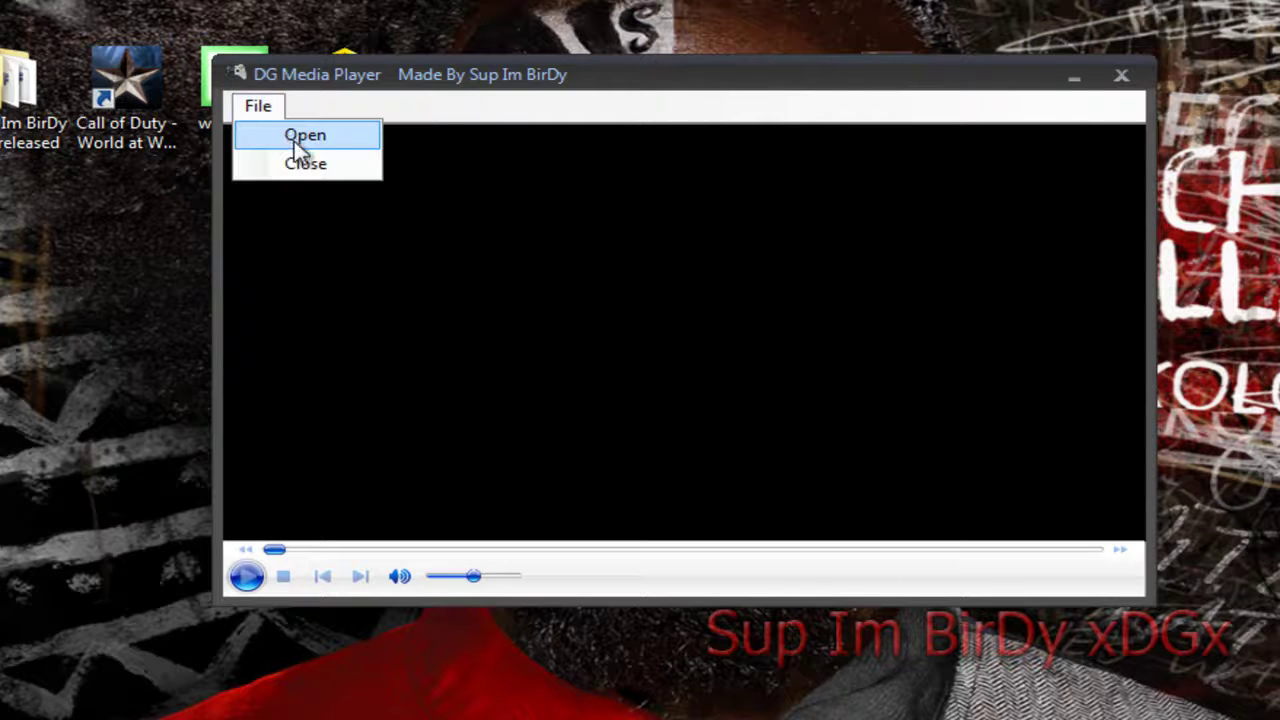
left_click(300, 136)
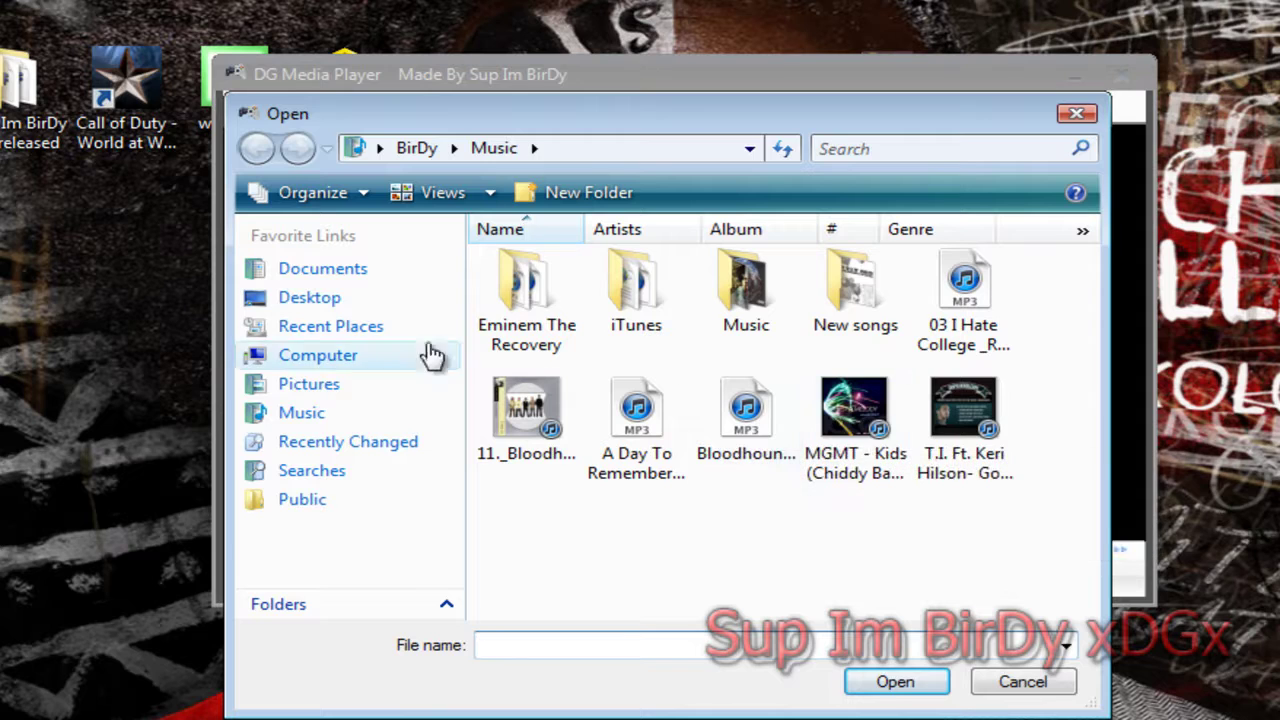
left_click(420, 147)
left_click_drag(1100, 318, 1088, 520)
double_click(603, 588)
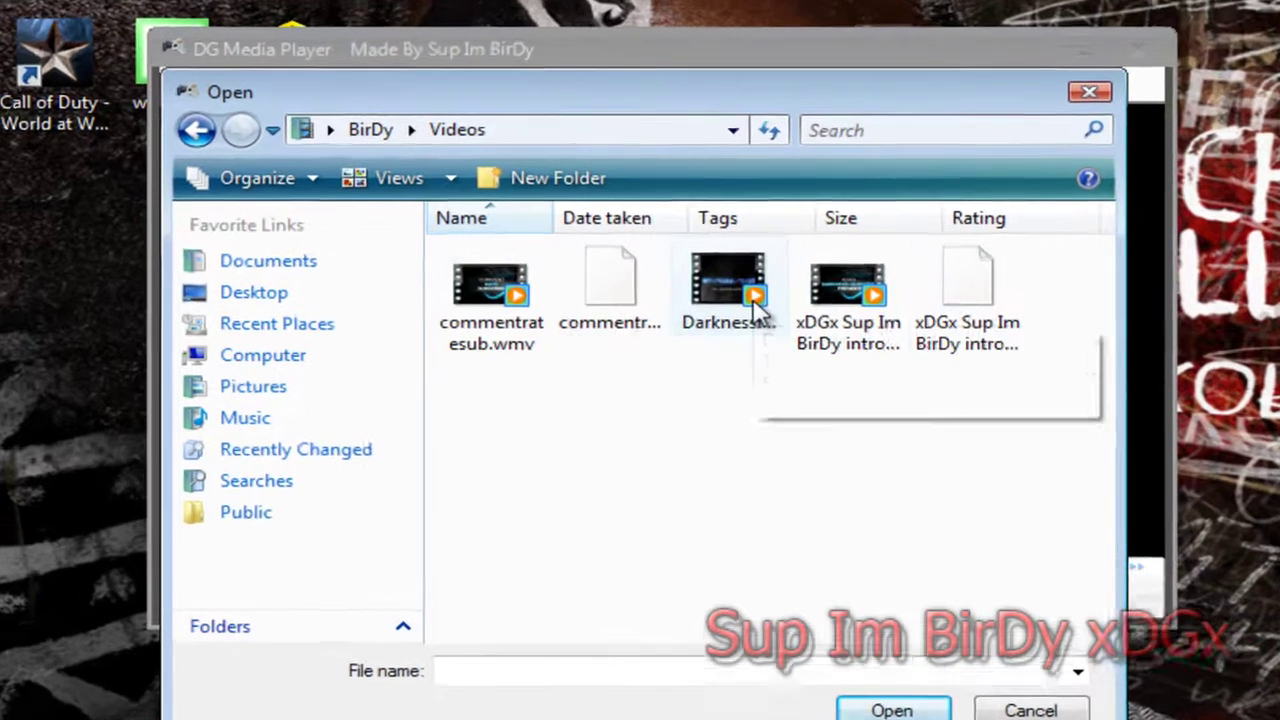
double_click(765, 305)
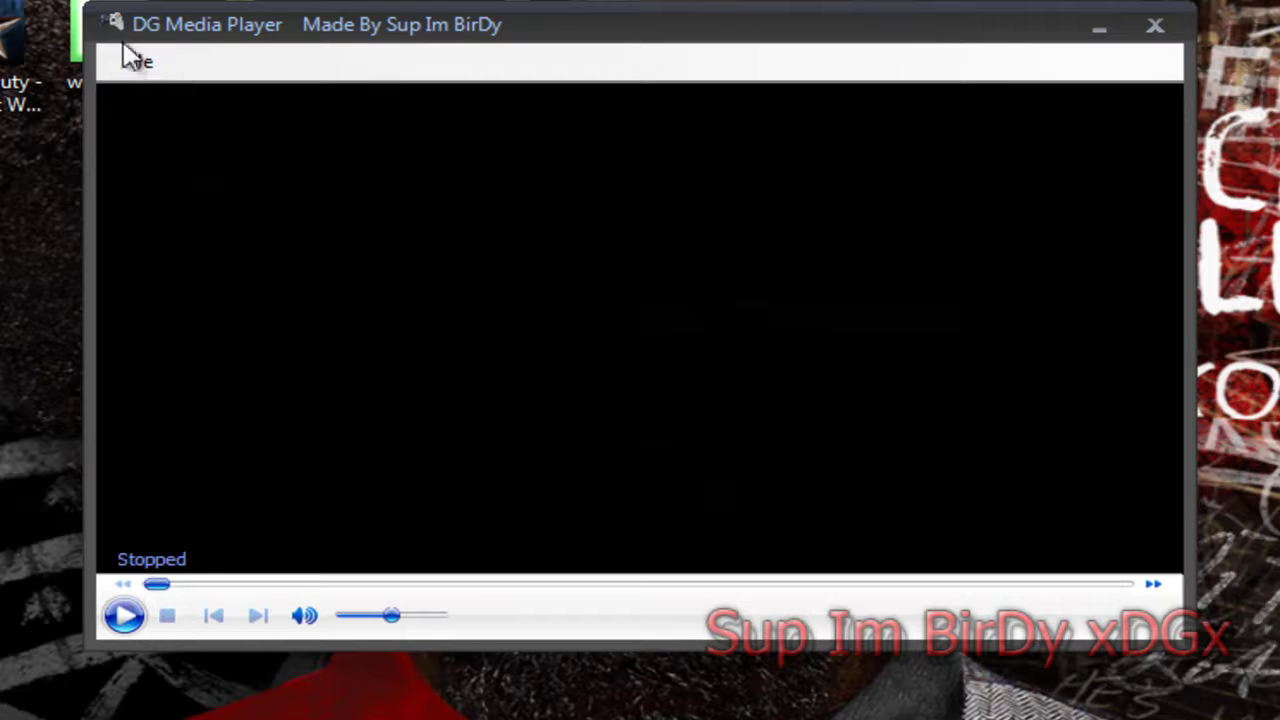
Play the '03 I Hate College' track from BirDy's Music folder and raise the volume slightly.
left_click(135, 64)
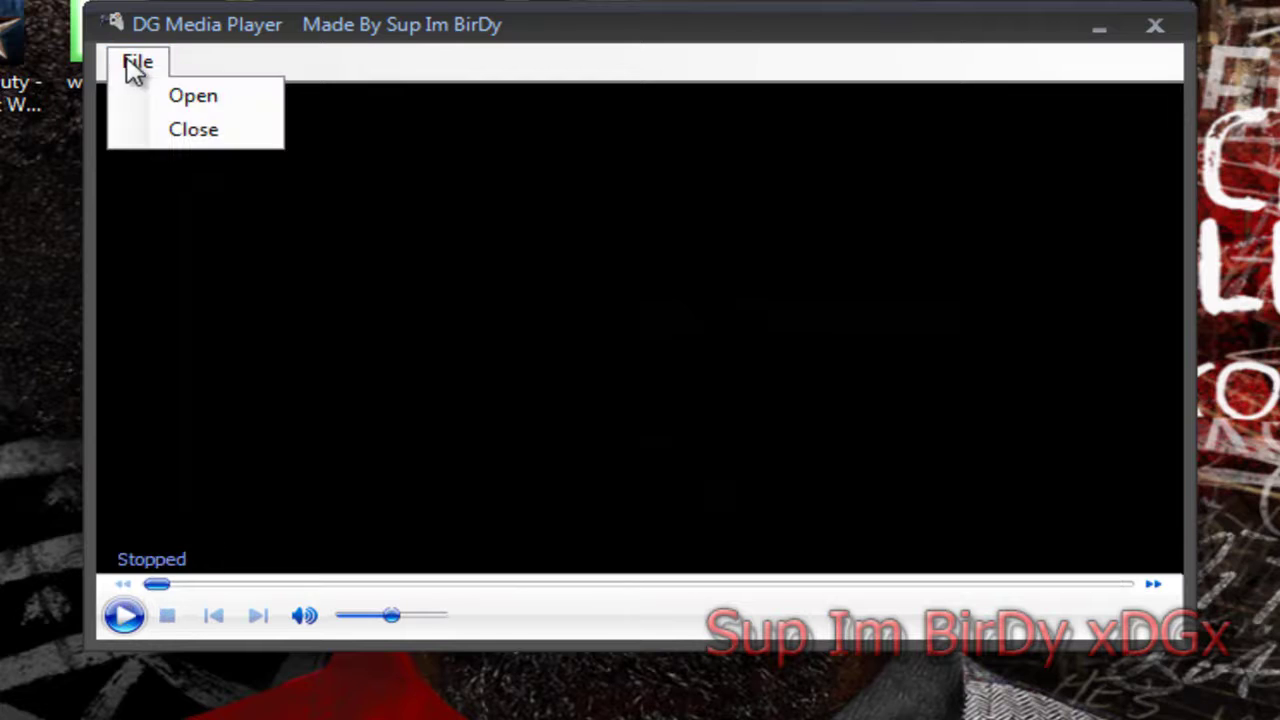
left_click(194, 98)
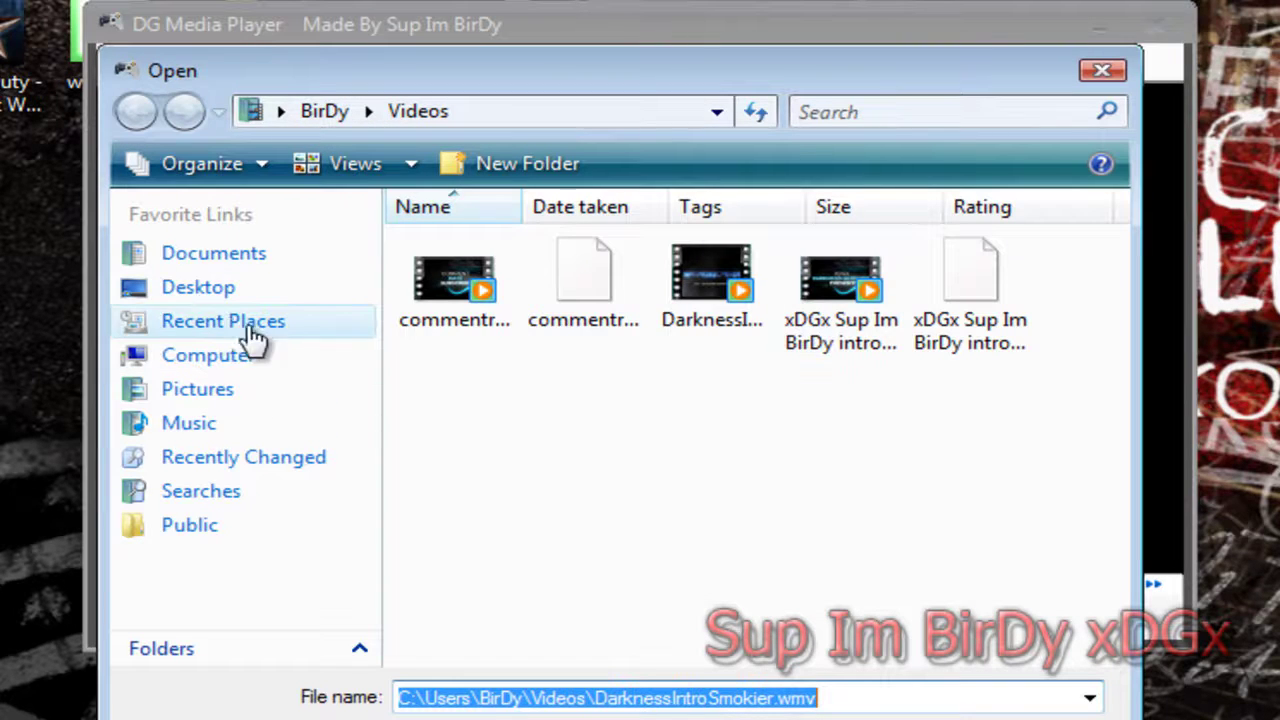
left_click(325, 111)
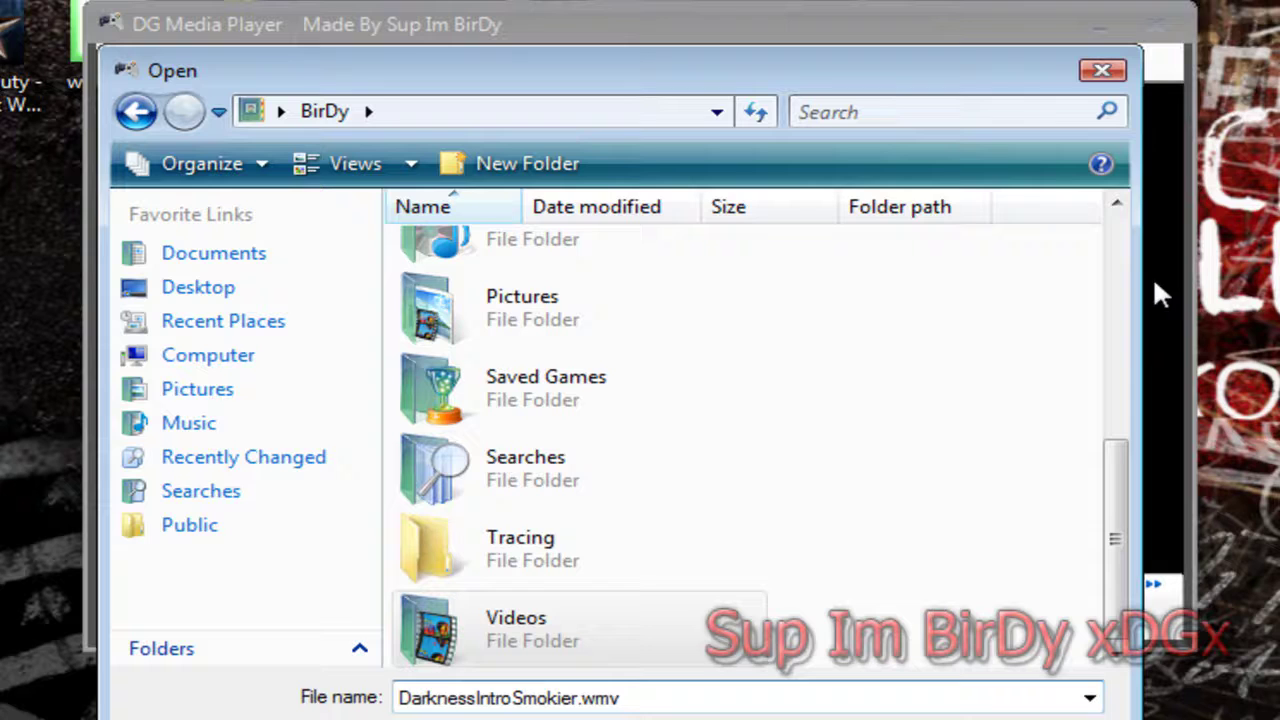
left_click_drag(1120, 535, 1117, 410)
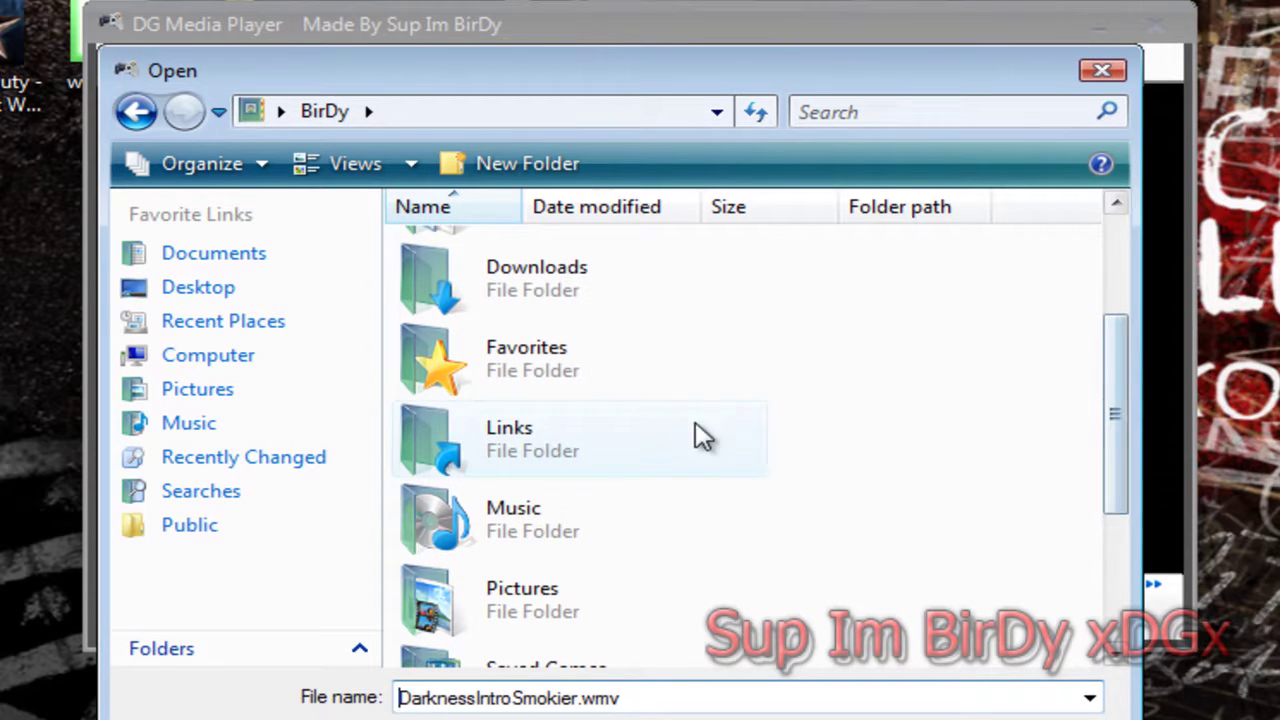
left_click(560, 530)
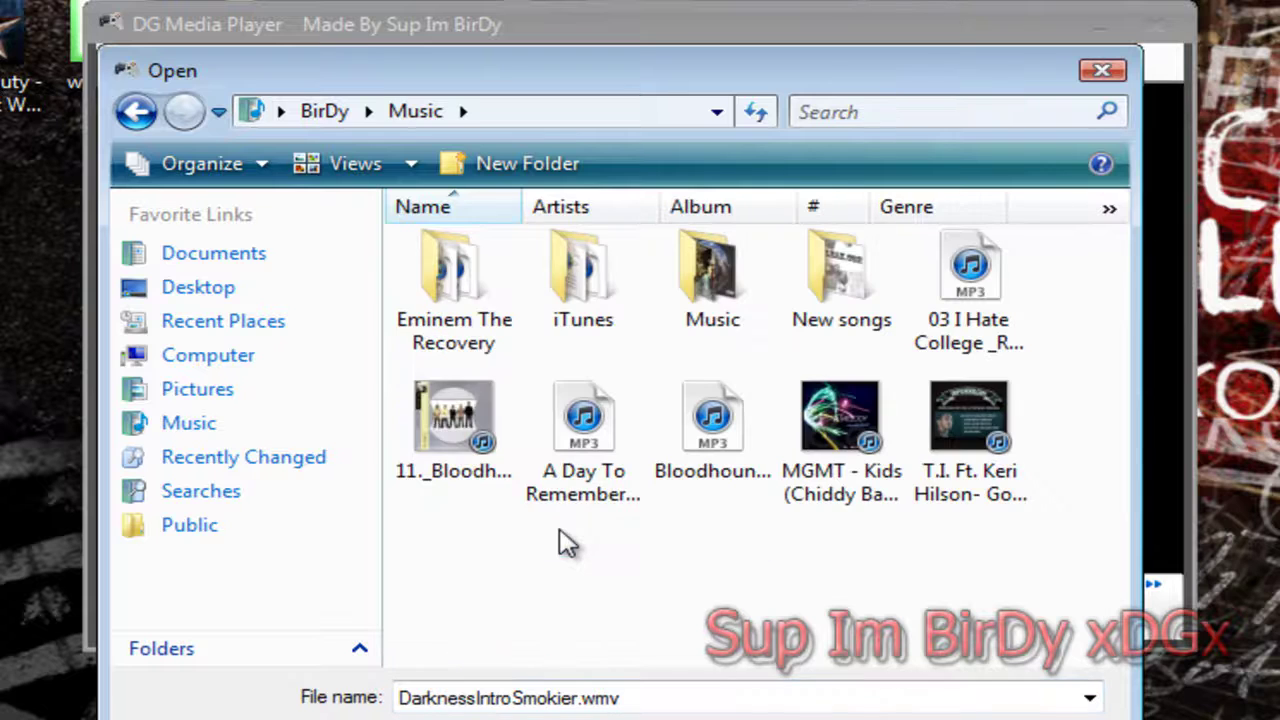
double_click(975, 290)
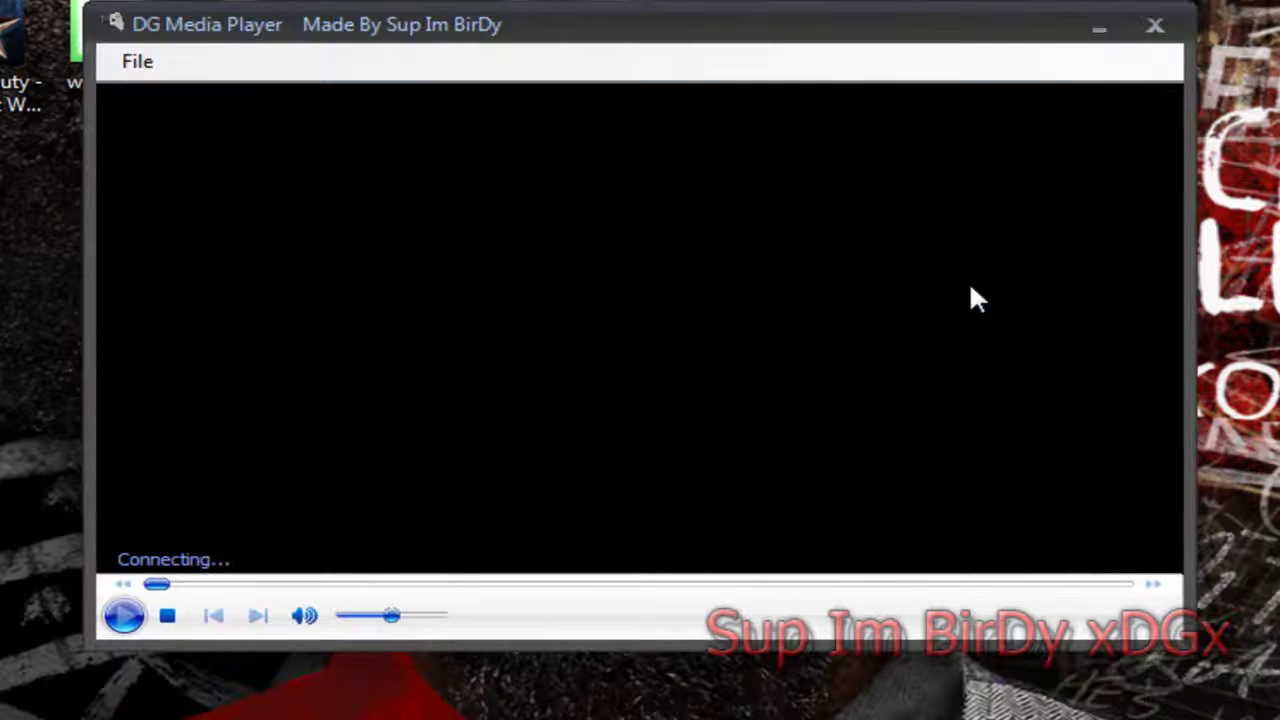
left_click_drag(396, 605, 494, 614)
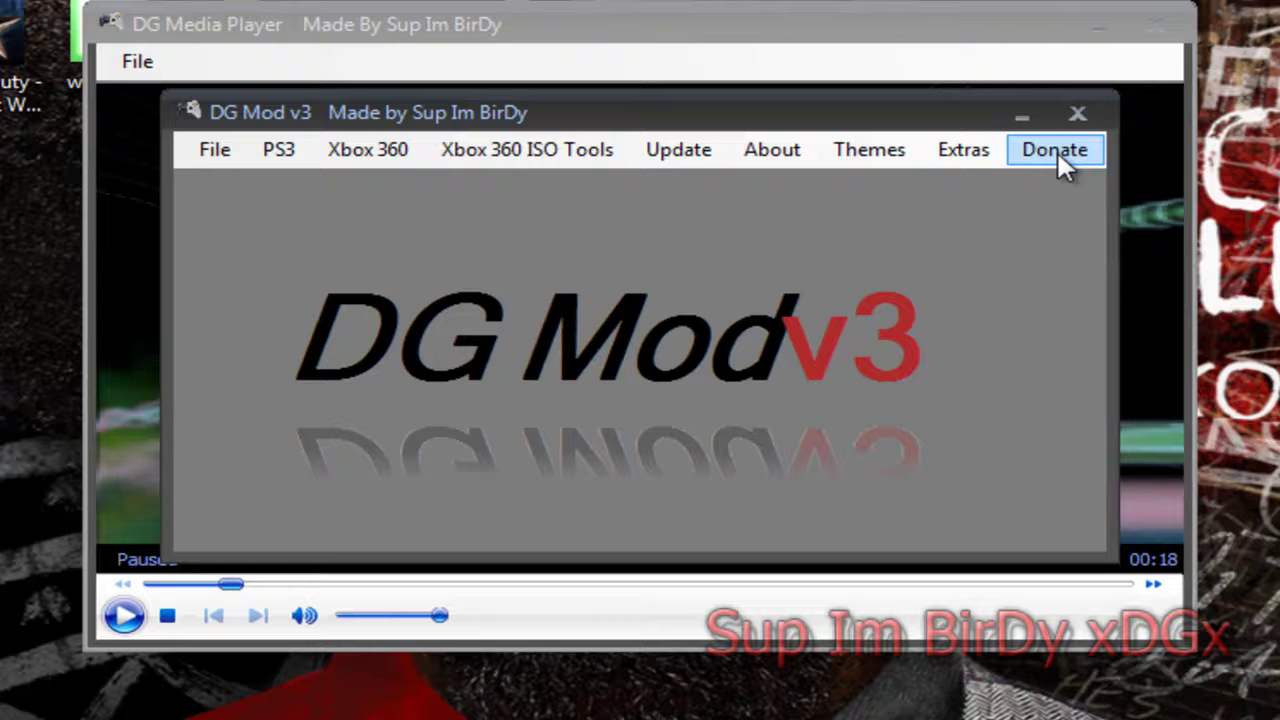
left_click(1057, 150)
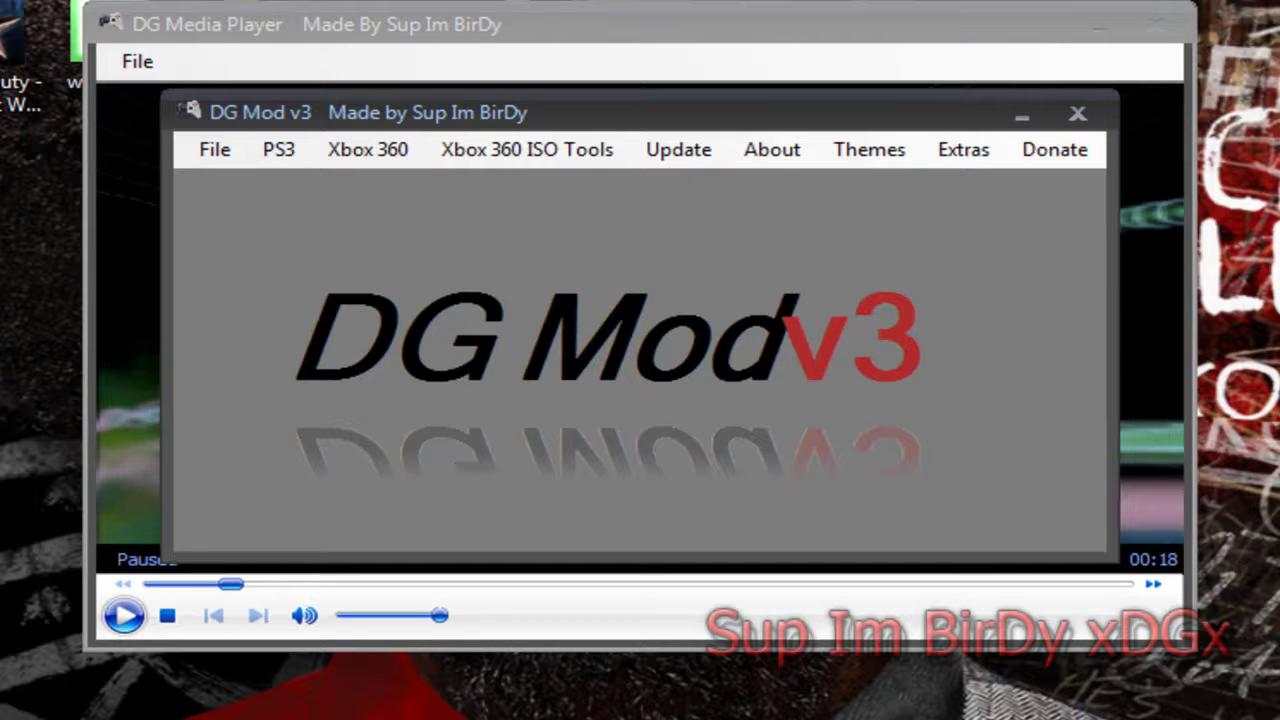